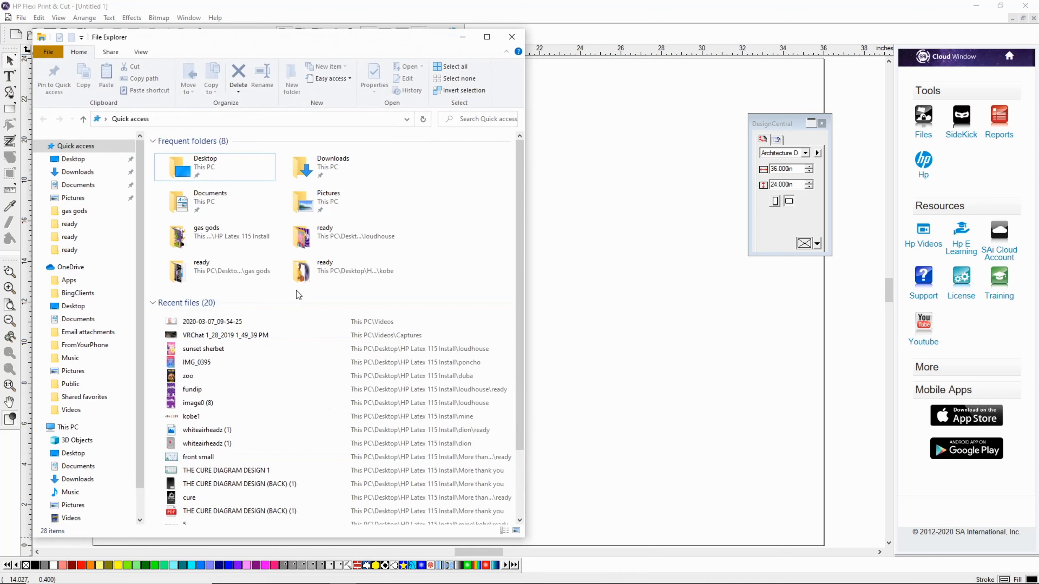
# Step: Open the loudhouse folder inside HP Latex 115 Install and look through its ready subfolder
pyautogui.click(79, 224)
pyautogui.click(85, 119)
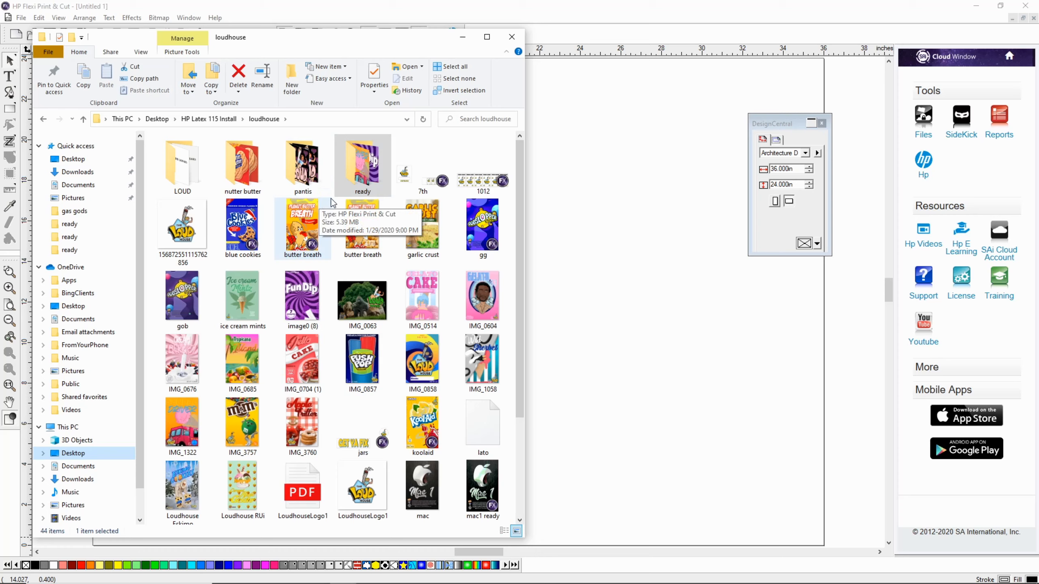
pyautogui.doubleClick(365, 189)
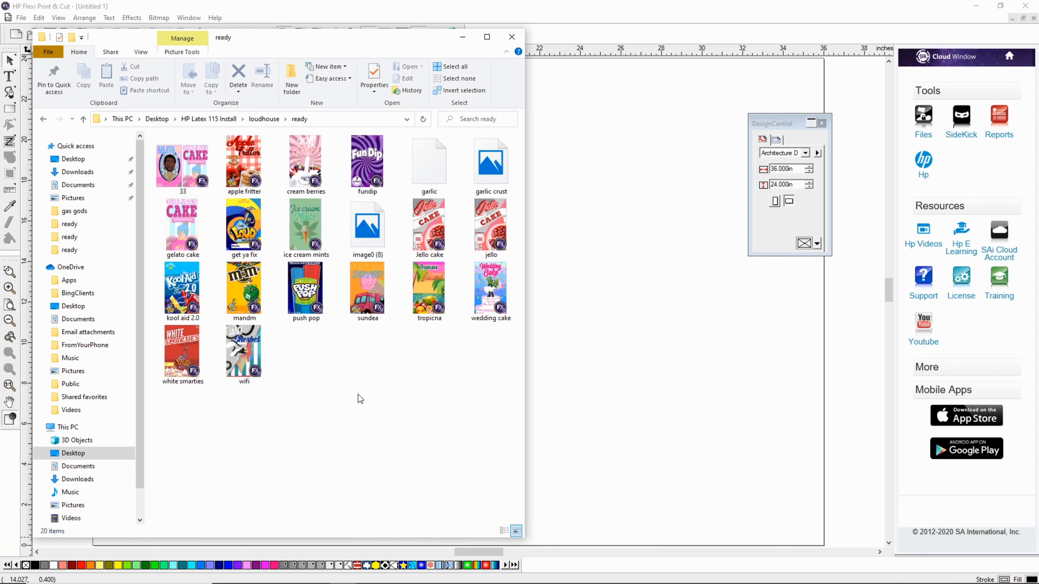
pyautogui.click(84, 120)
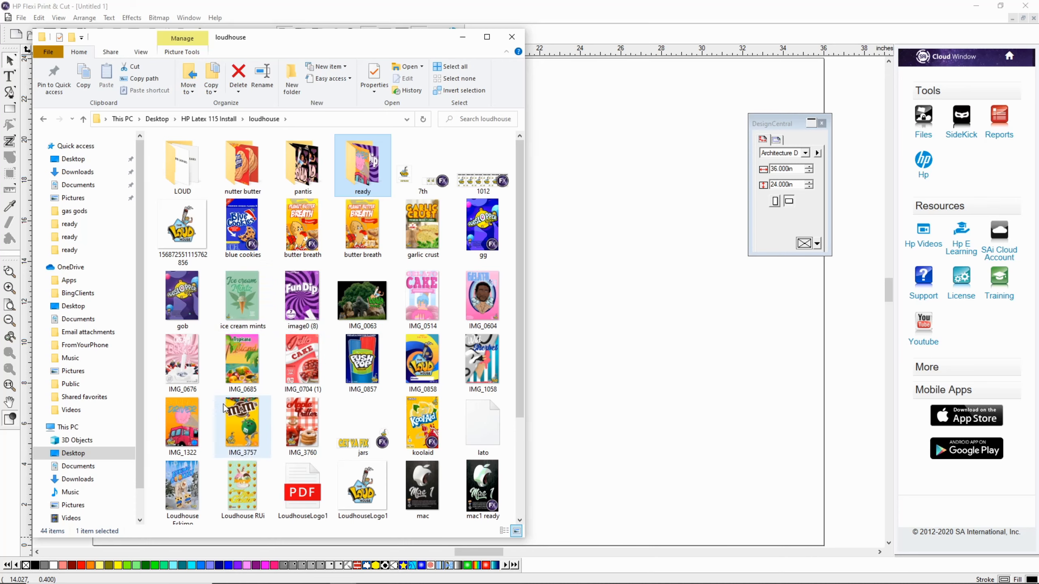
# Step: Place the sunset sherbet design from the loudhouse folder on the empty page and put the file window away
pyautogui.moveTo(223, 408)
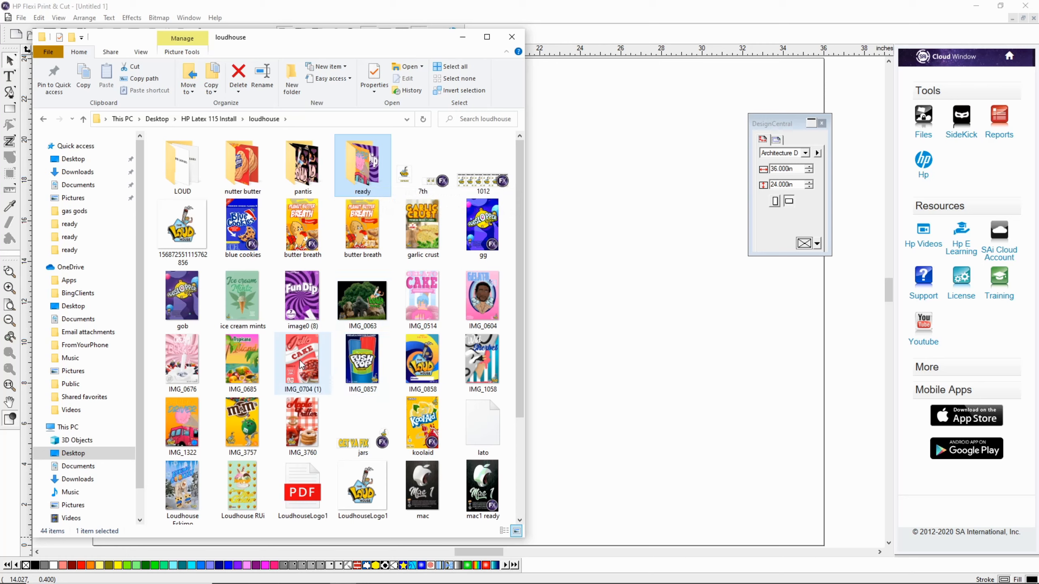
pyautogui.click(308, 374)
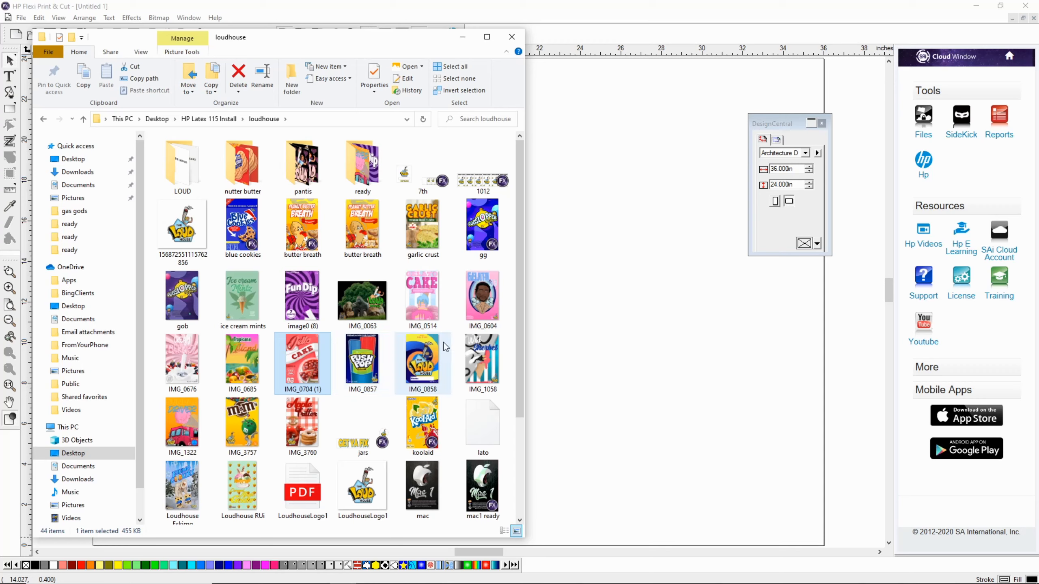
pyautogui.click(362, 322)
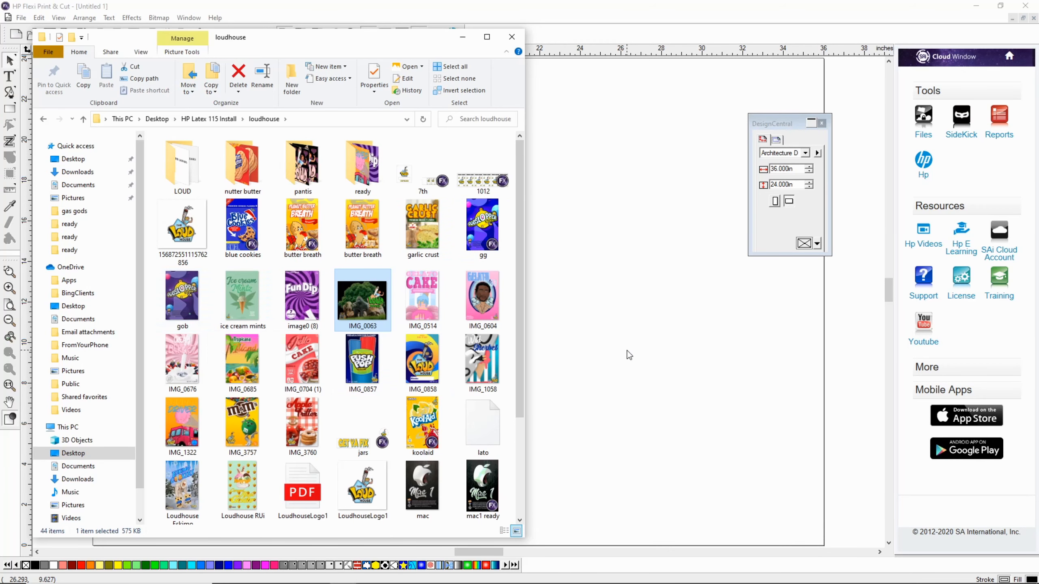
pyautogui.scroll(-3, 327, 450)
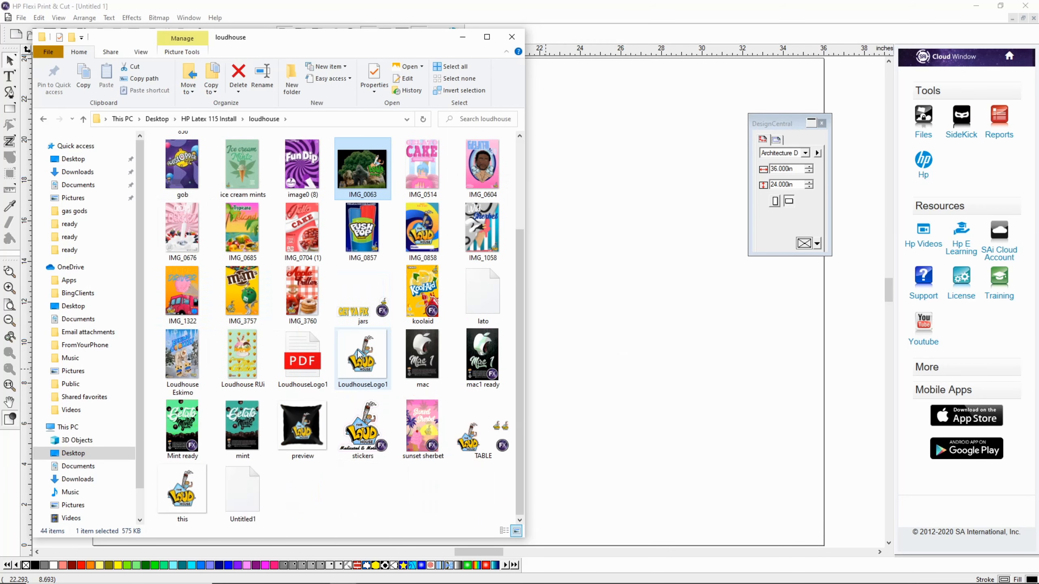
pyautogui.moveTo(411, 432); pyautogui.dragTo(424, 266)
pyautogui.click(463, 37)
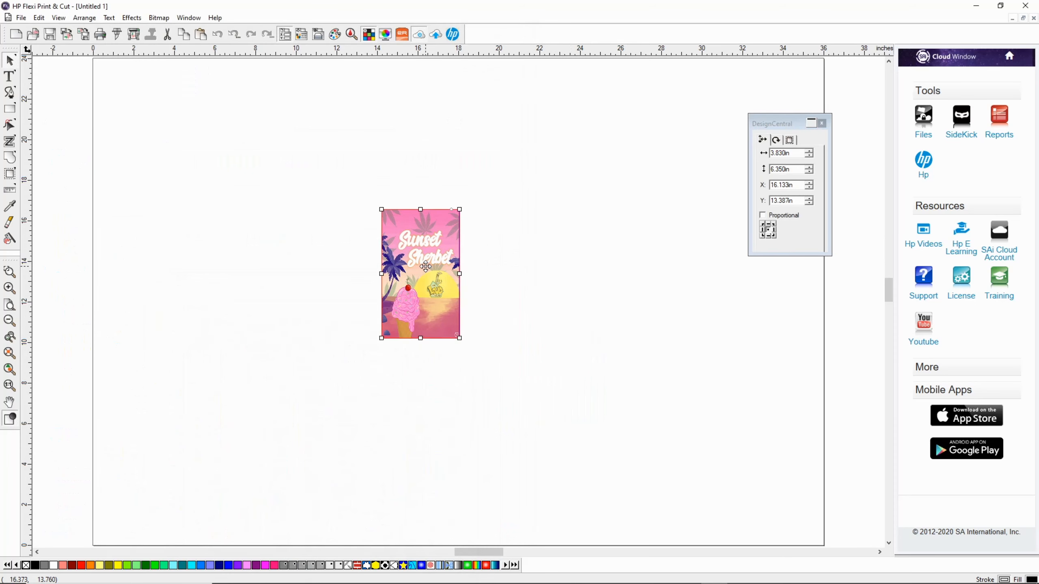
# Step: Clear the existing contour cut from the Sunset Sherbet design
pyautogui.click(10, 370)
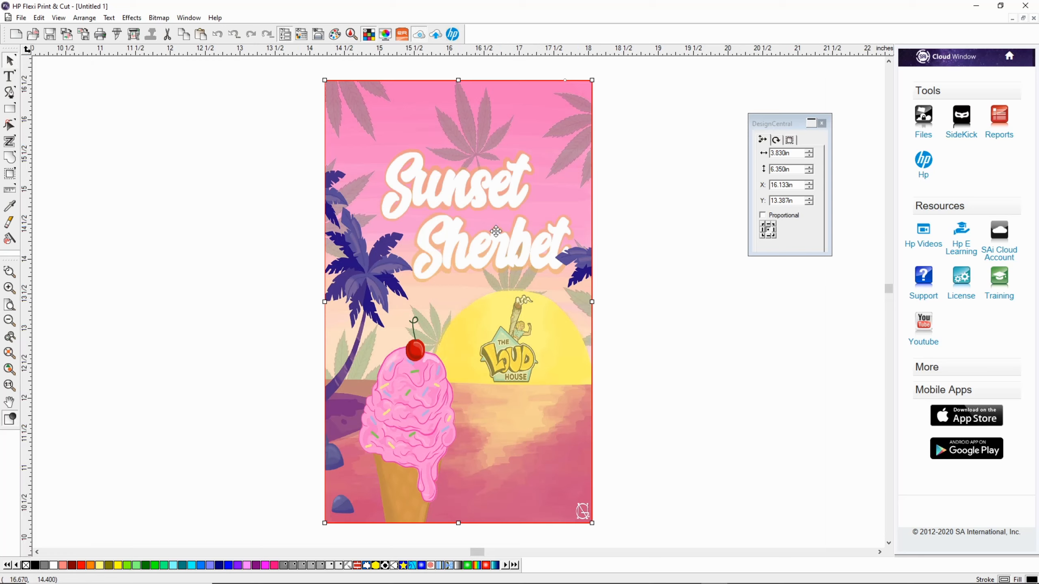
pyautogui.rightClick(445, 217)
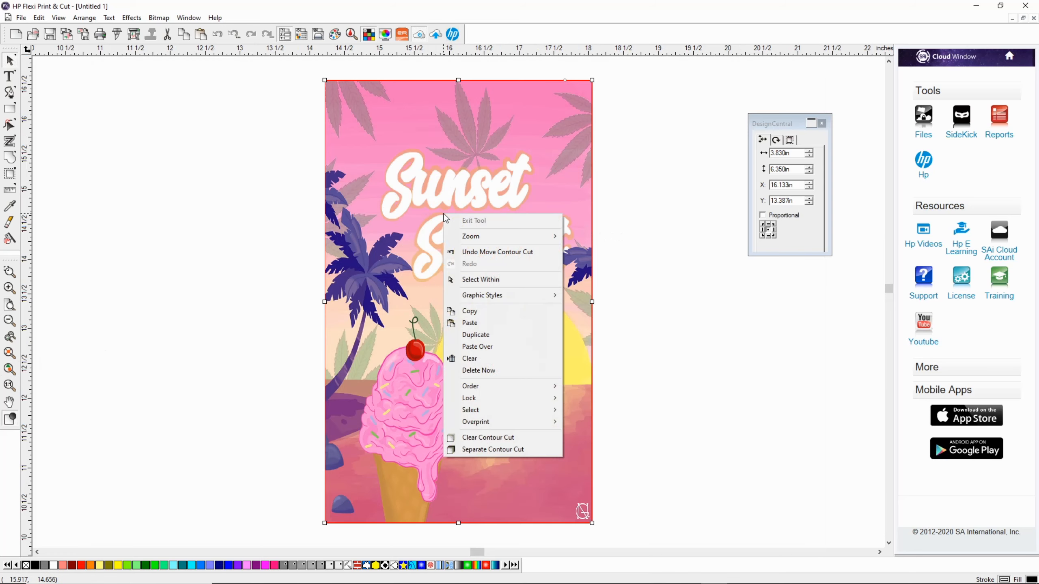
pyautogui.click(493, 438)
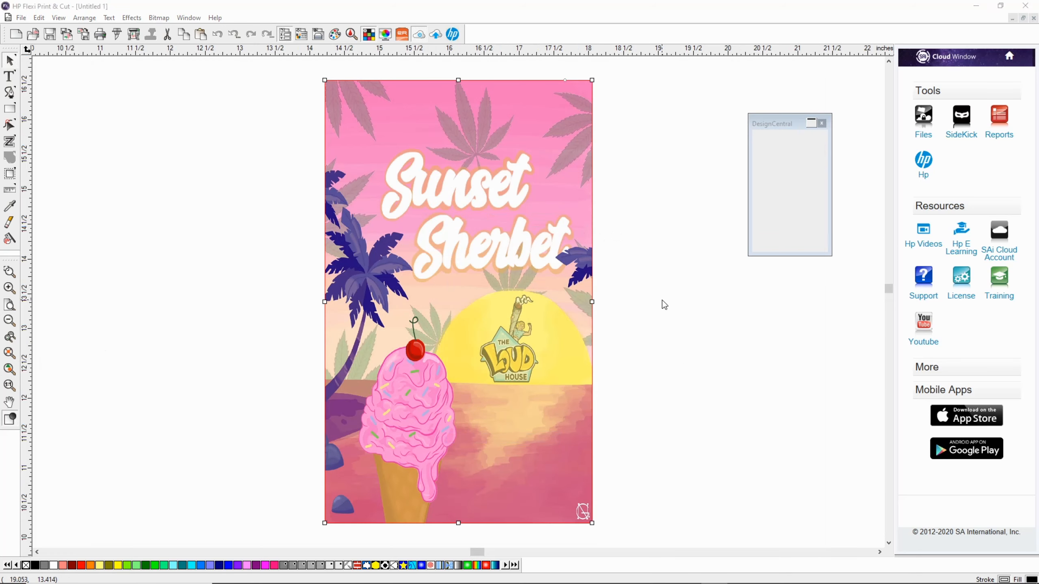
# Step: Resize the Sunset Sherbet image to 3.88 in wide and 5.88 in high, without keeping proportions
pyautogui.doubleClick(789, 153)
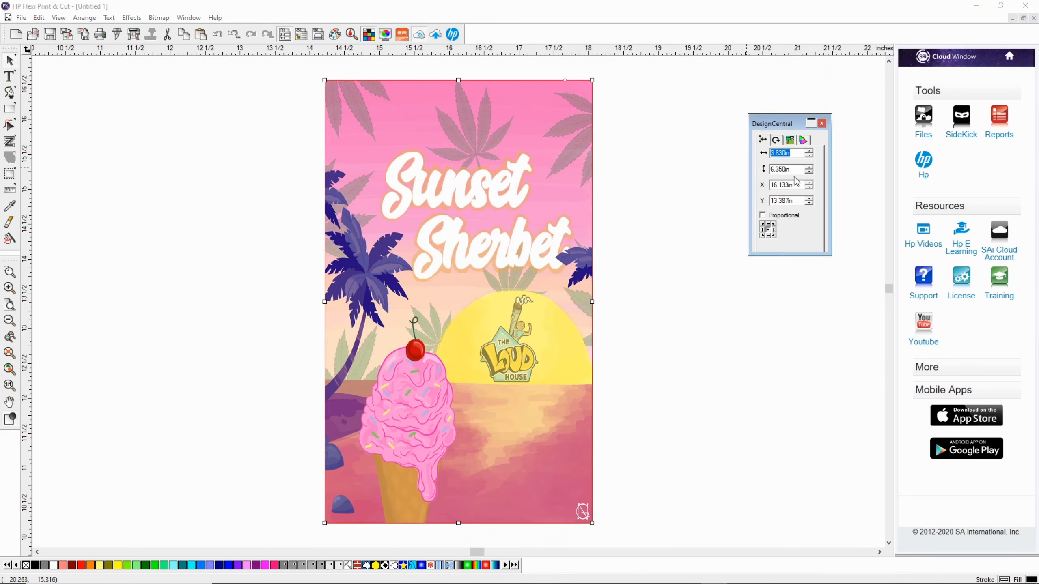
pyautogui.write('3.88')
pyautogui.press('Return')
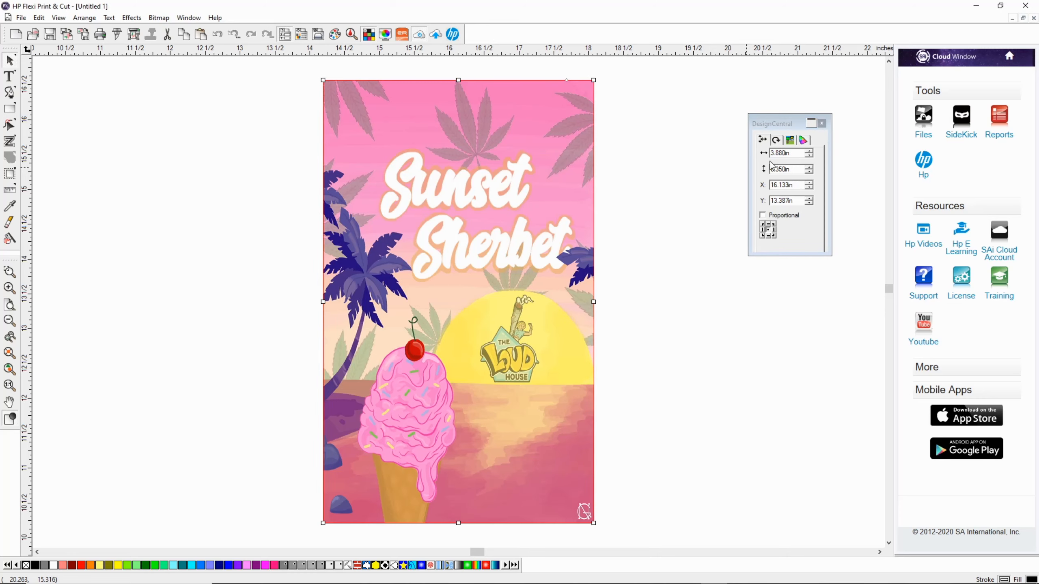
pyautogui.doubleClick(785, 168)
pyautogui.write('5')
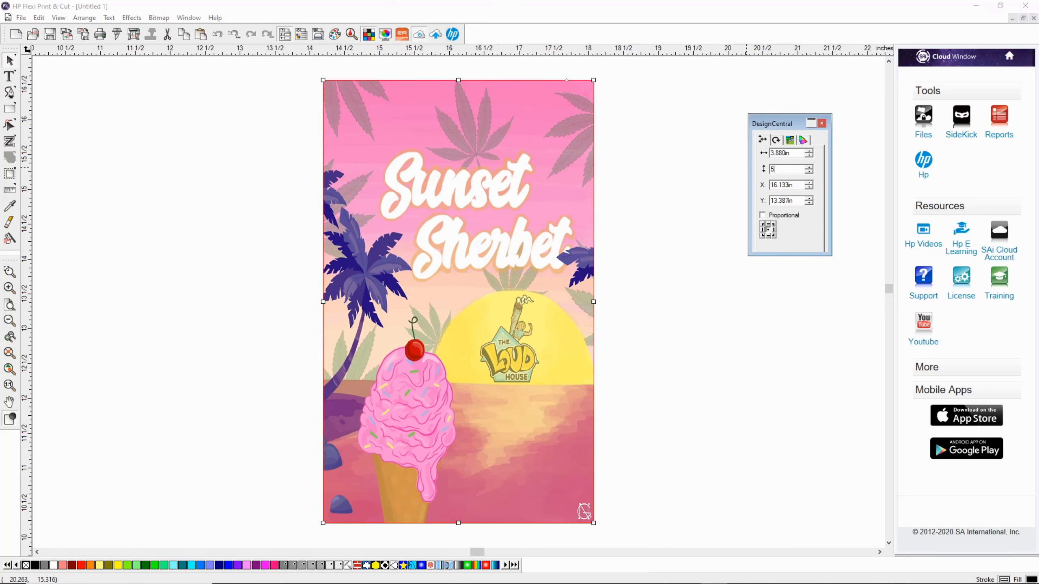
pyautogui.write('.88')
pyautogui.press('Return')
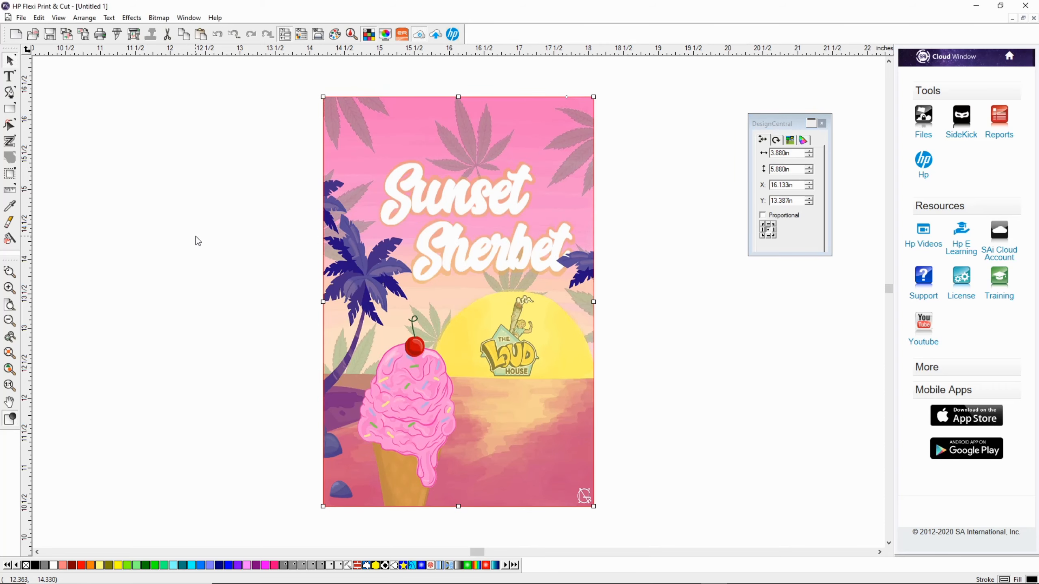
pyautogui.click(239, 205)
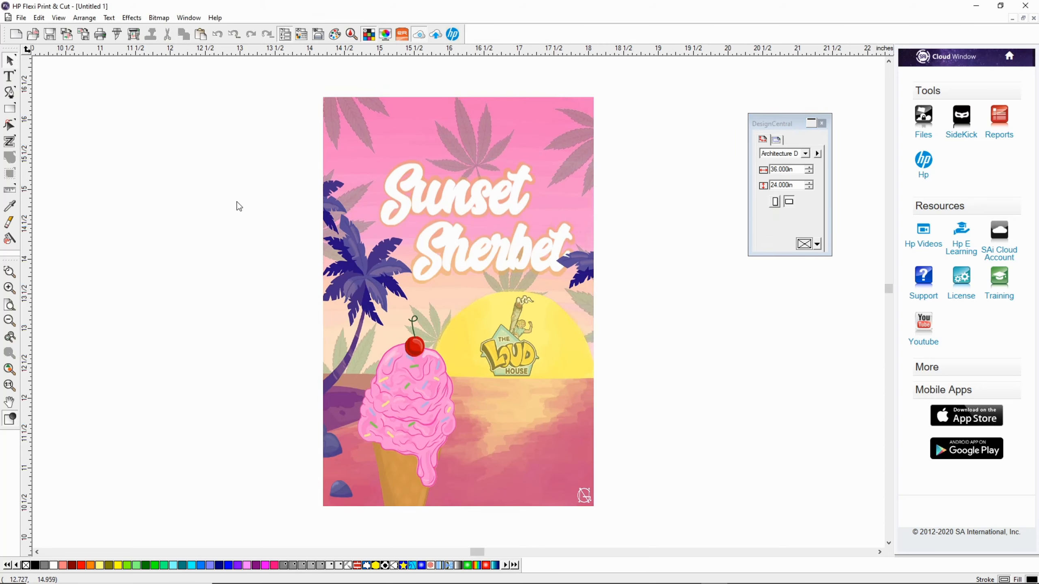
# Step: Start a Contour Cut effect on the Sunset Sherbet image and set its line colour to Lime Green
pyautogui.click(423, 191)
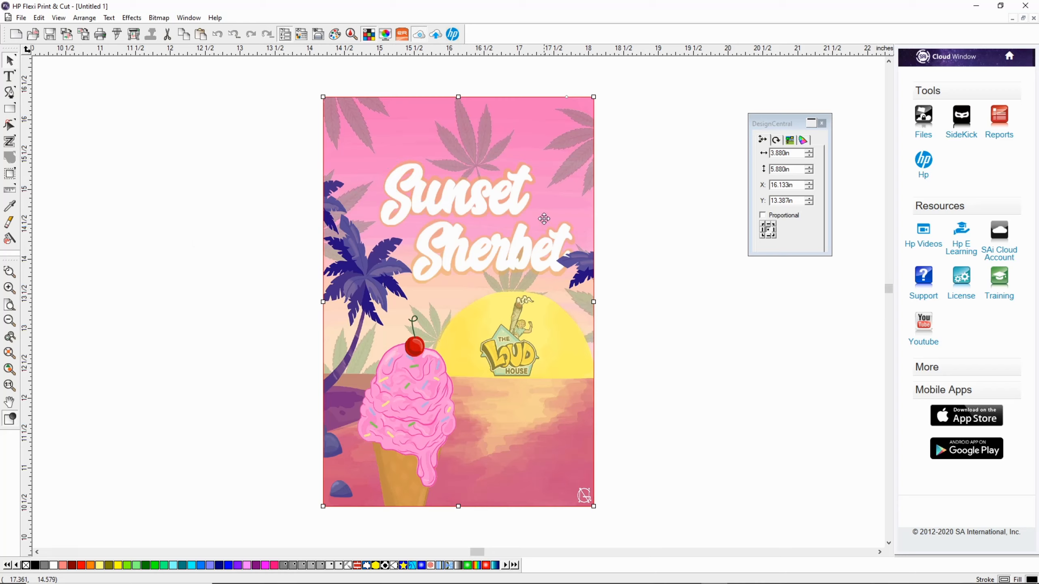
pyautogui.click(132, 19)
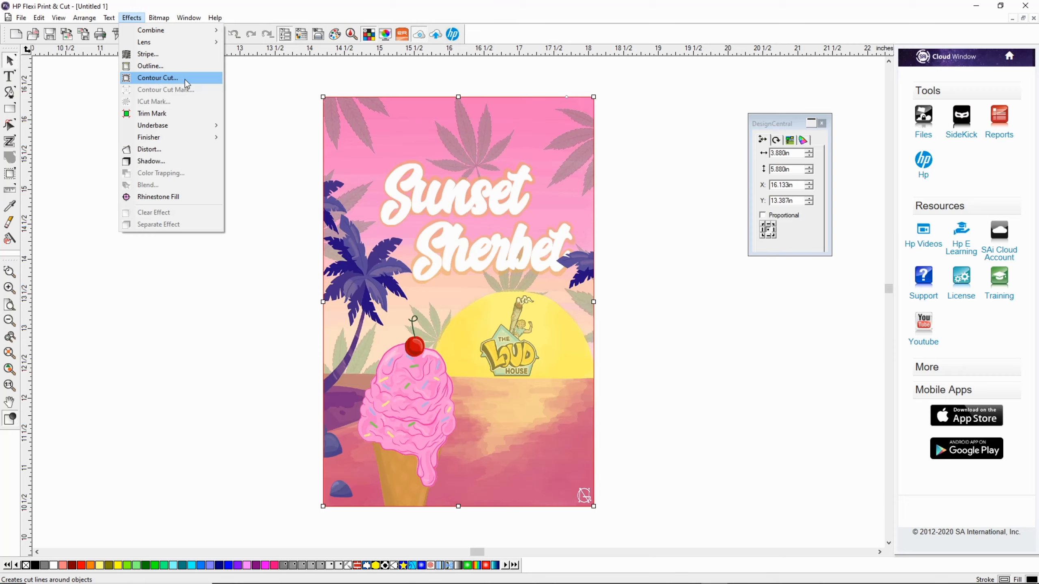
pyautogui.click(152, 81)
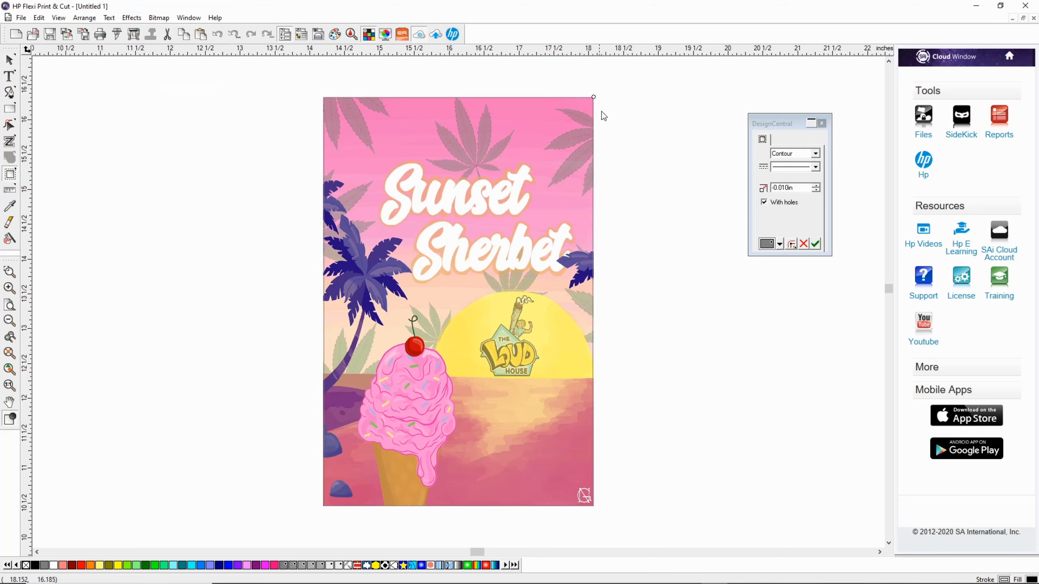
pyautogui.click(781, 245)
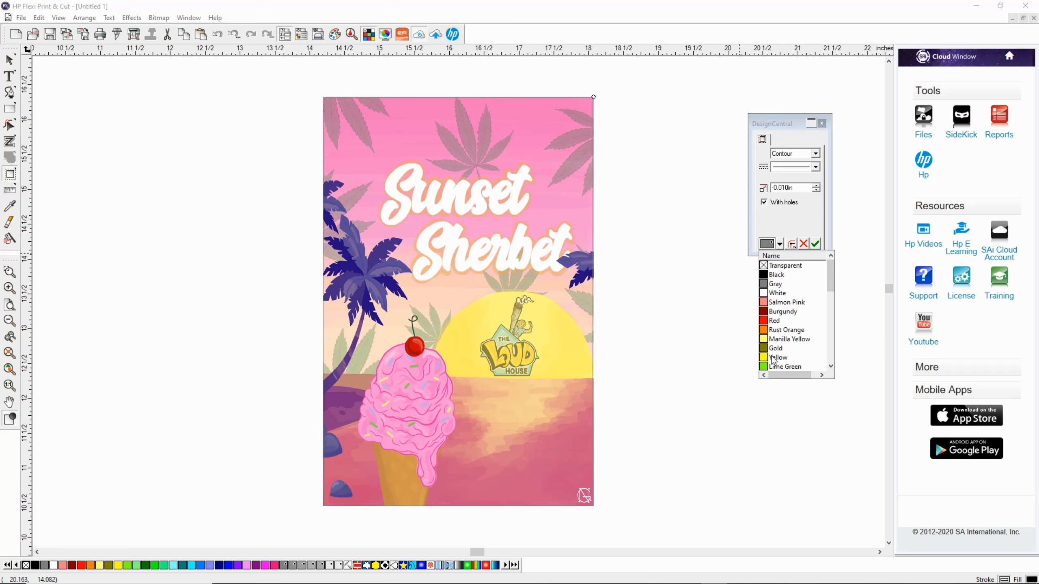
pyautogui.click(782, 366)
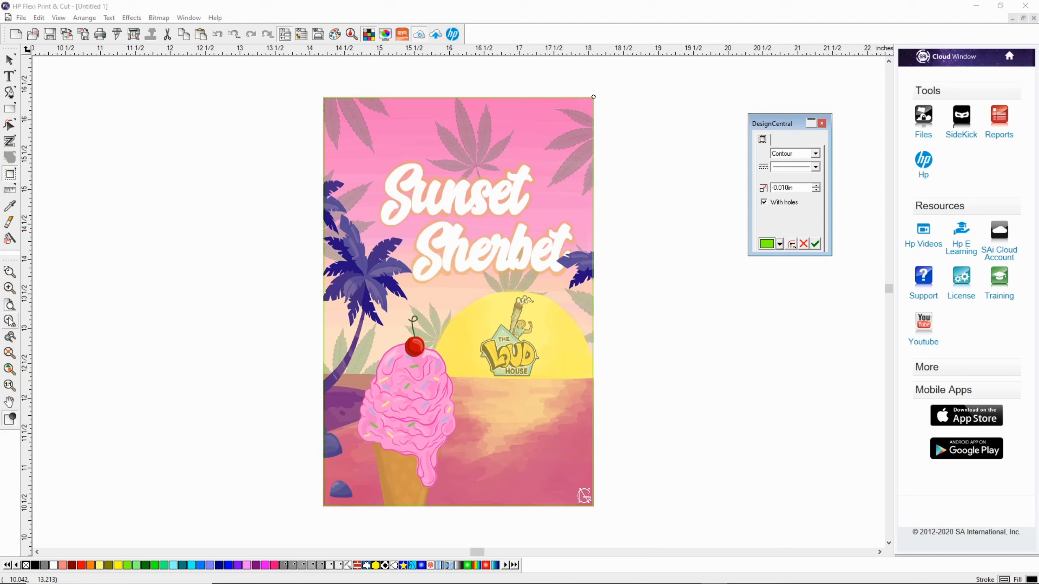
# Step: Check the cut line at the image's lower edge with a -0.020 in offset, and set the contour offset to 0.000 in
pyautogui.click(10, 273)
pyautogui.moveTo(309, 483); pyautogui.dragTo(605, 539)
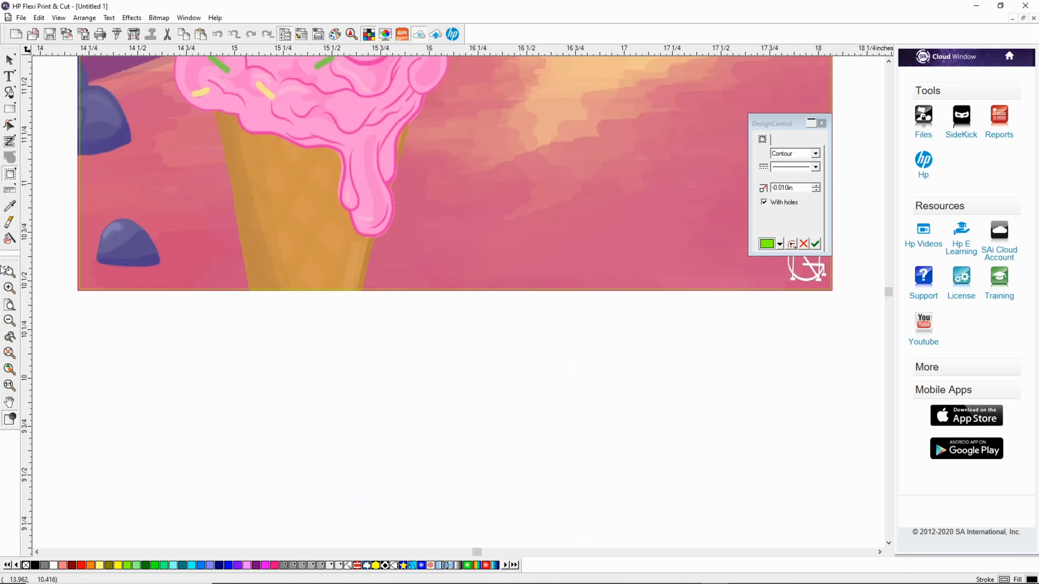
pyautogui.click(6, 291)
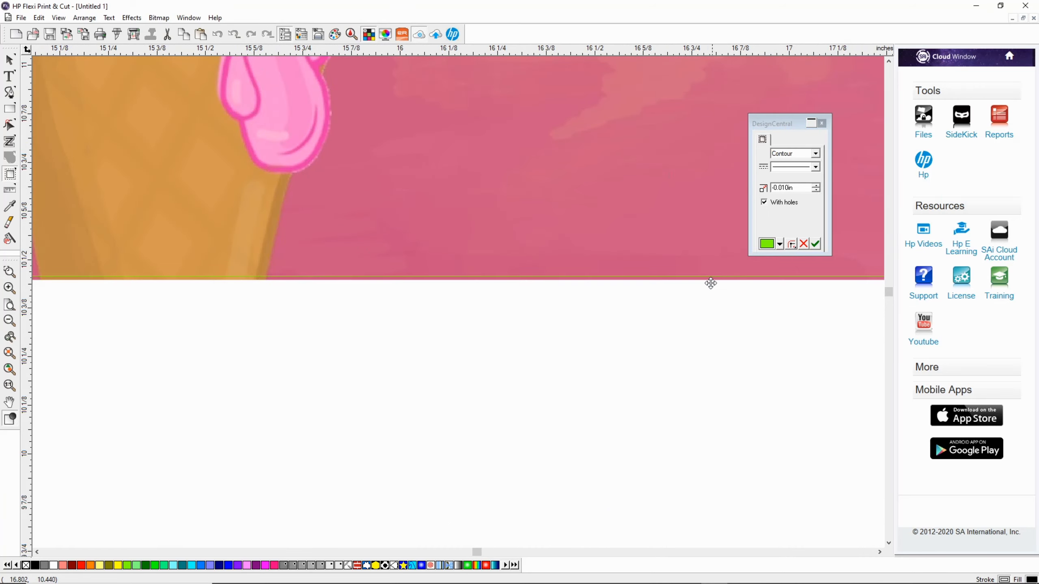
pyautogui.click(816, 190)
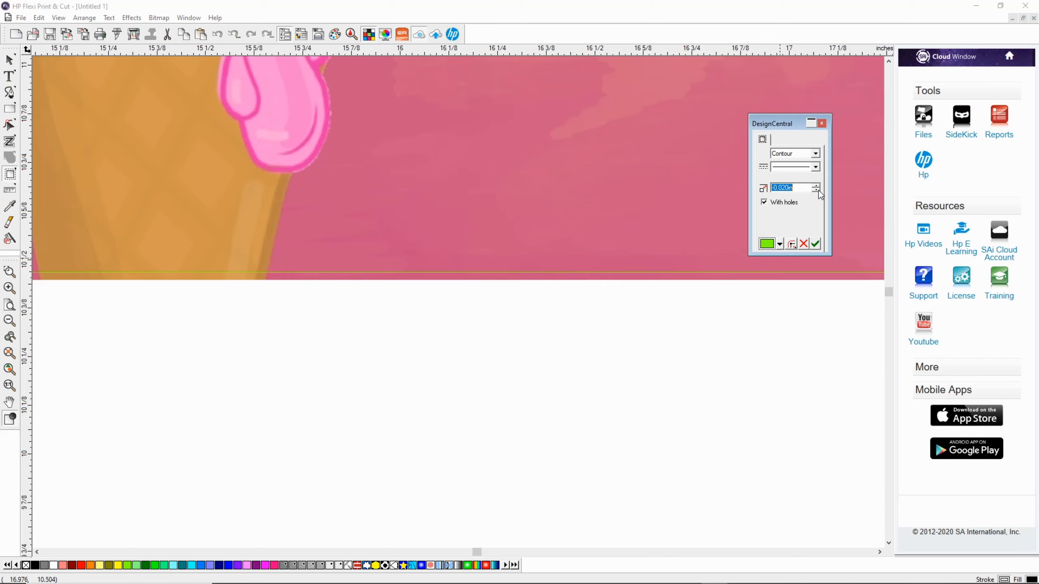
pyautogui.click(818, 186)
pyautogui.click(817, 187)
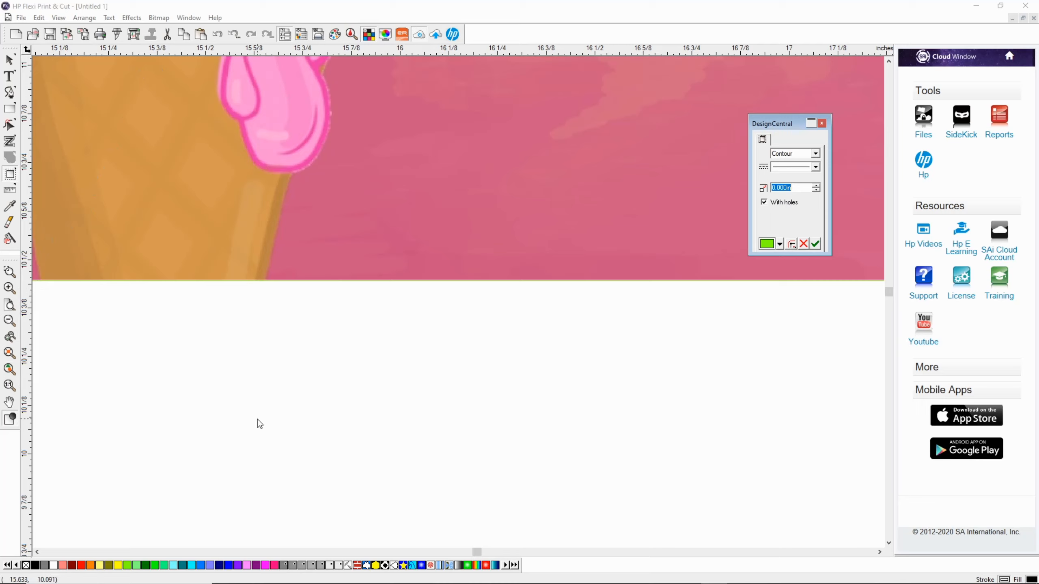
pyautogui.moveTo(405, 581)
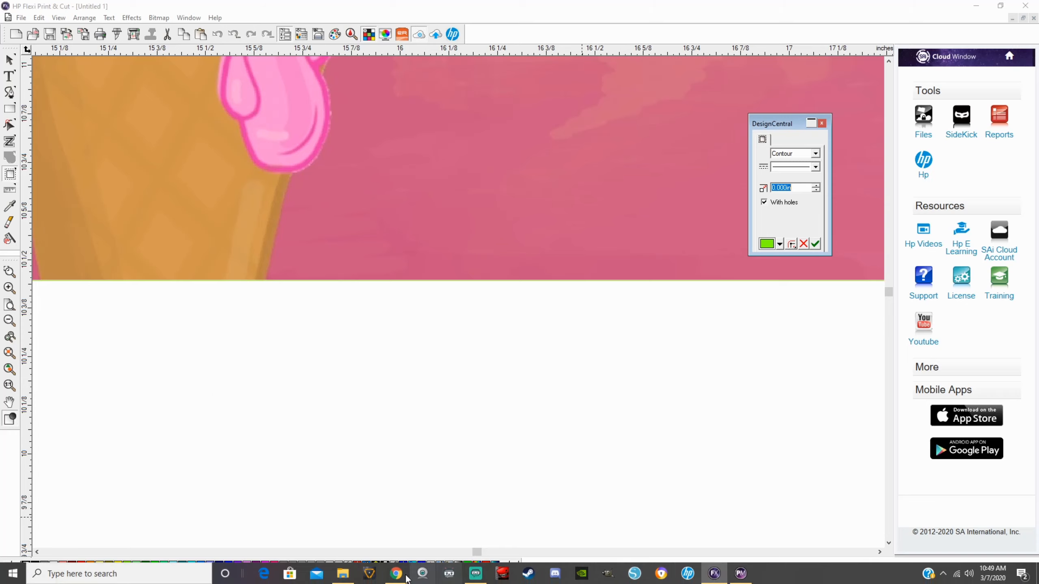
pyautogui.click(479, 575)
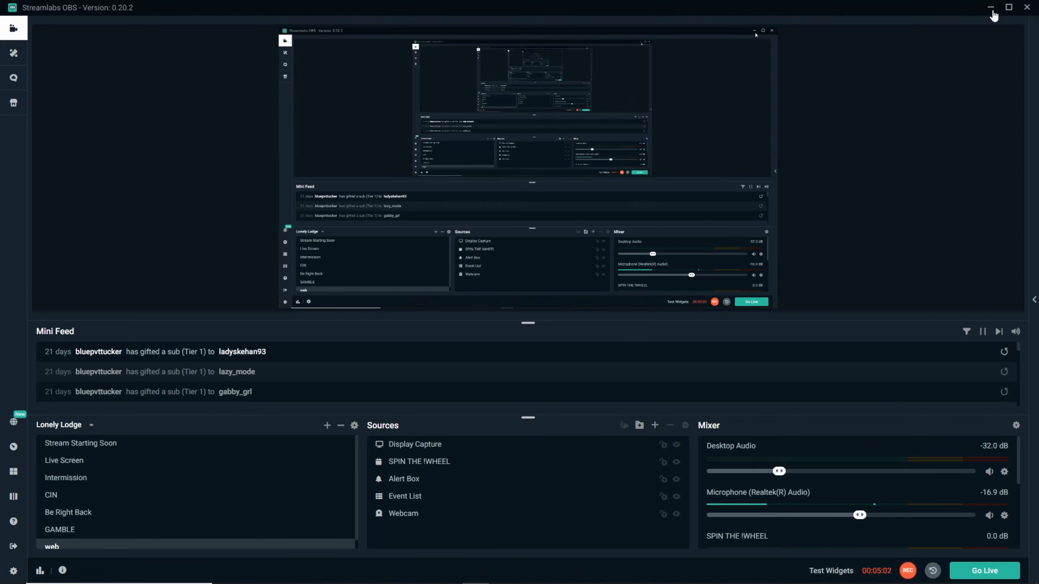
pyautogui.click(991, 9)
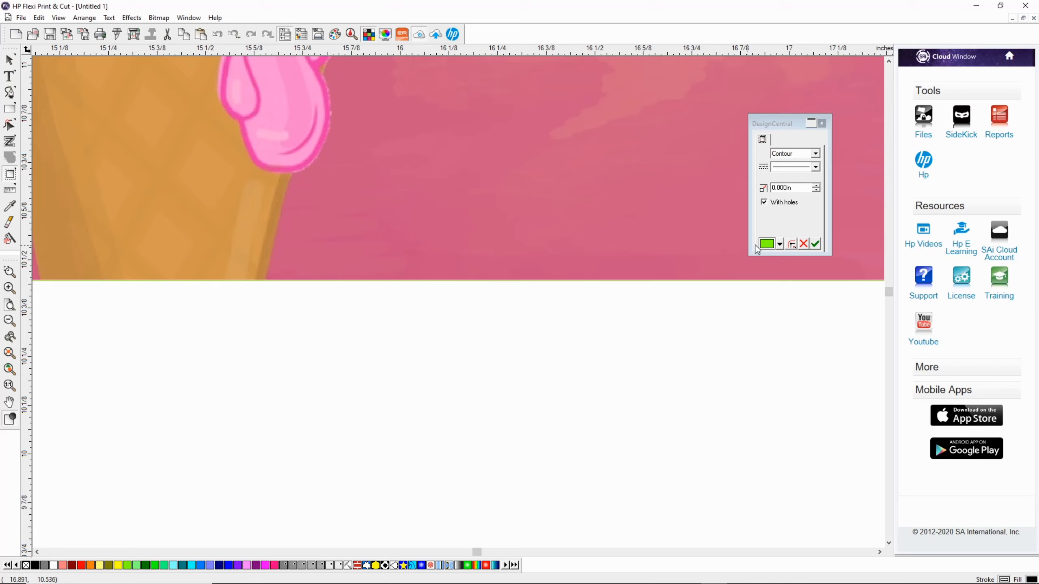
# Step: Compare a contour offset of -0.010 in, return the offset to 0.000 in and apply the contour cut
pyautogui.click(816, 191)
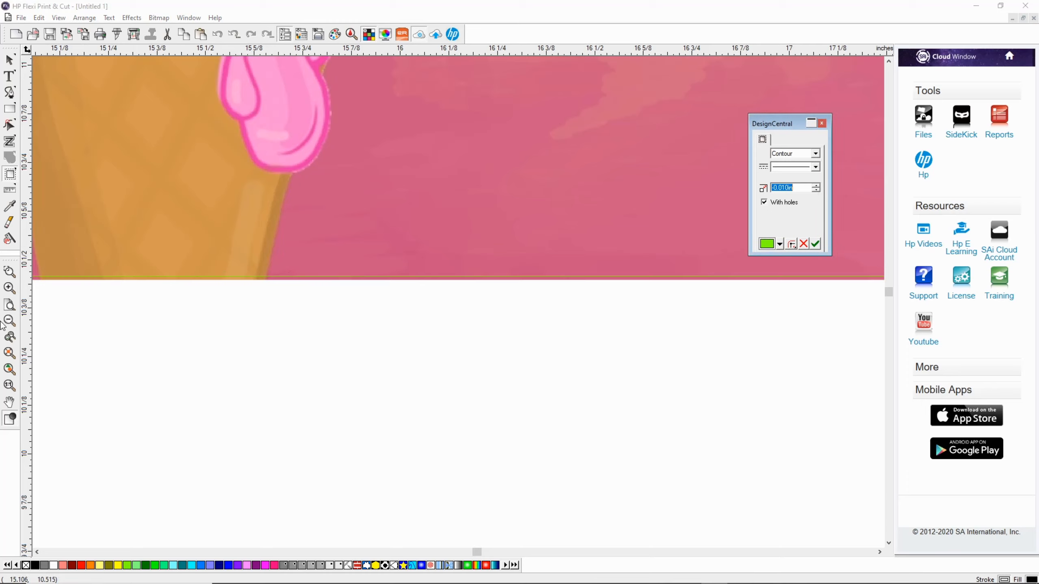
pyautogui.click(10, 369)
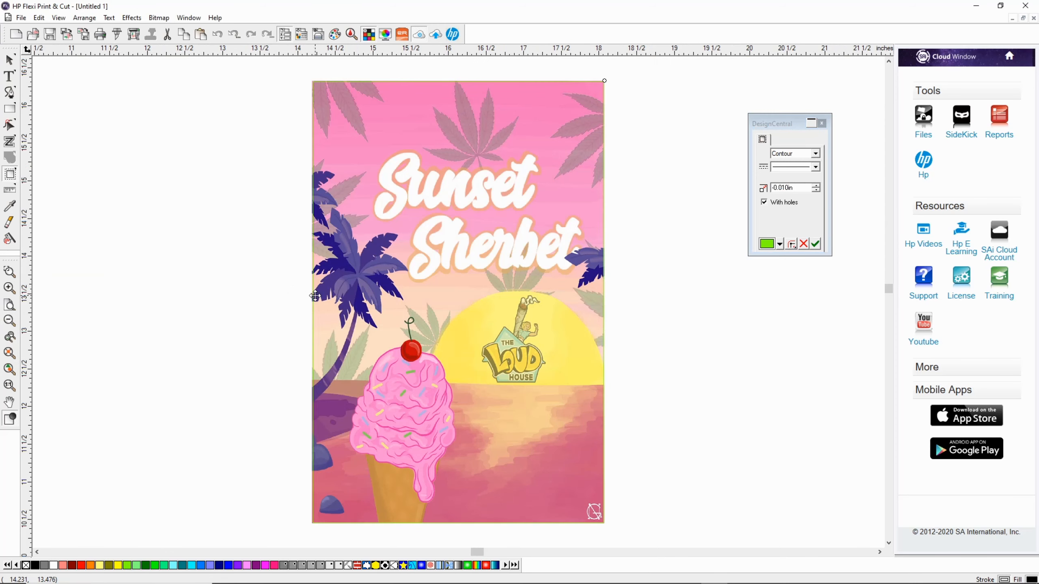
pyautogui.click(817, 186)
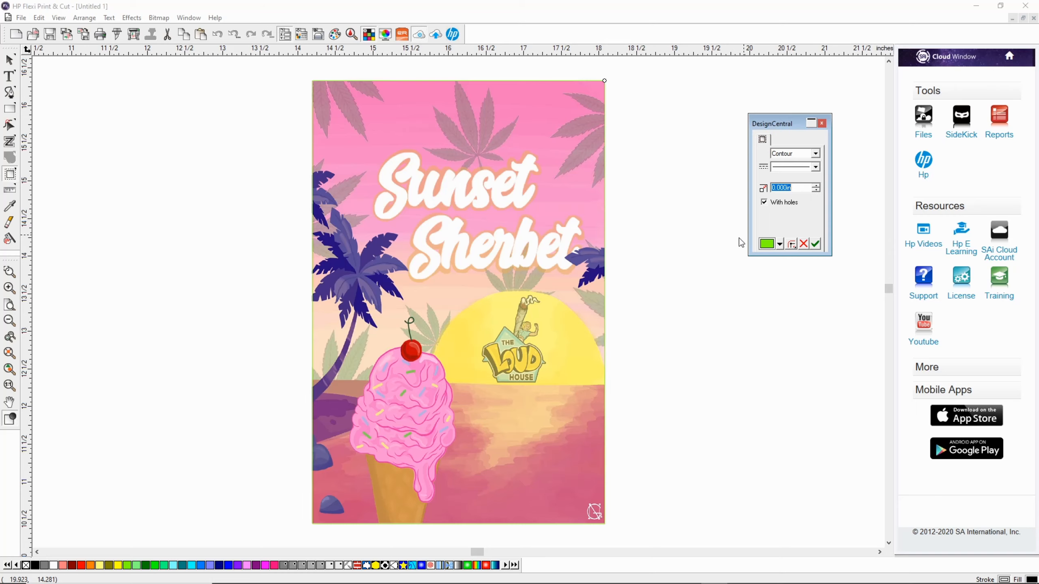
pyautogui.click(816, 244)
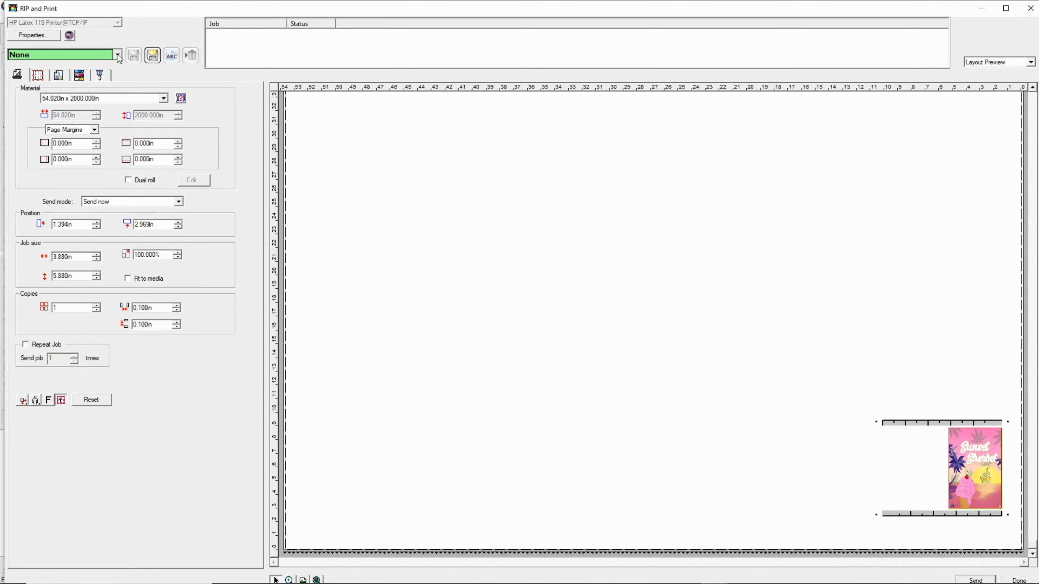
# Step: Choose the [Self-Adhesive Vinyl] preset for the print job and set its send mode to Hold in list
pyautogui.click(118, 55)
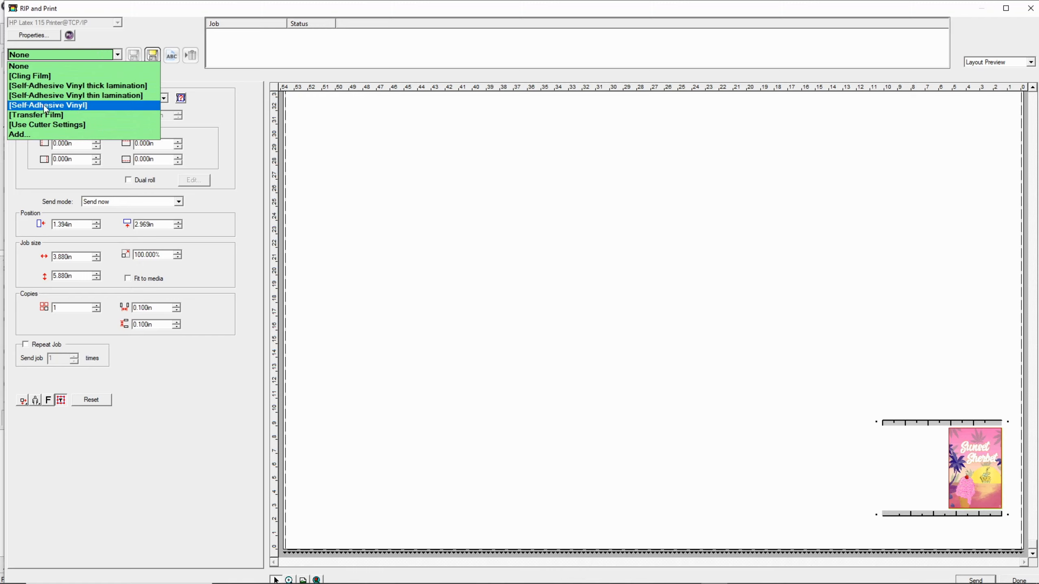
pyautogui.click(60, 107)
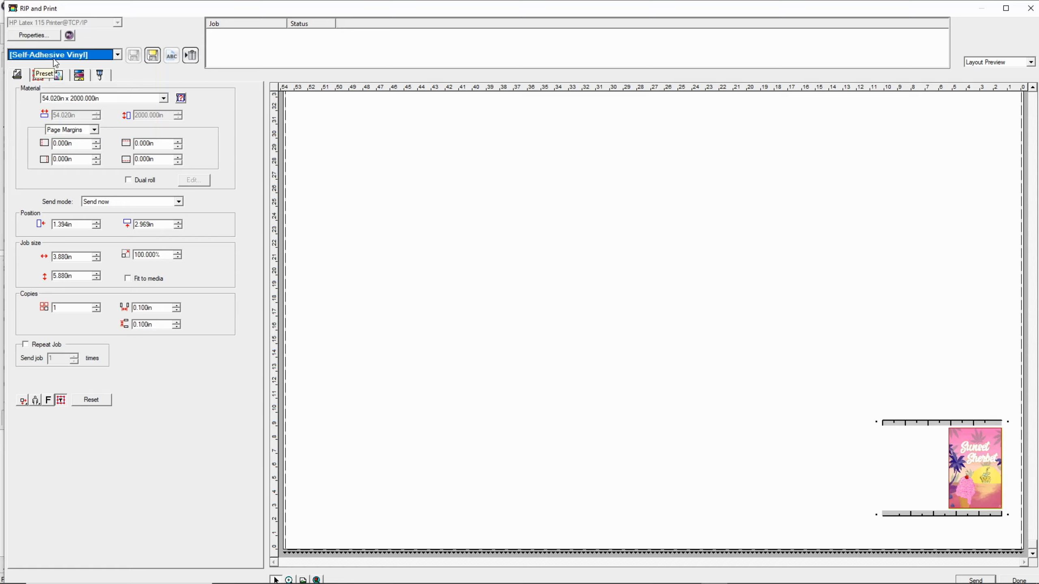
pyautogui.click(135, 202)
pyautogui.click(103, 220)
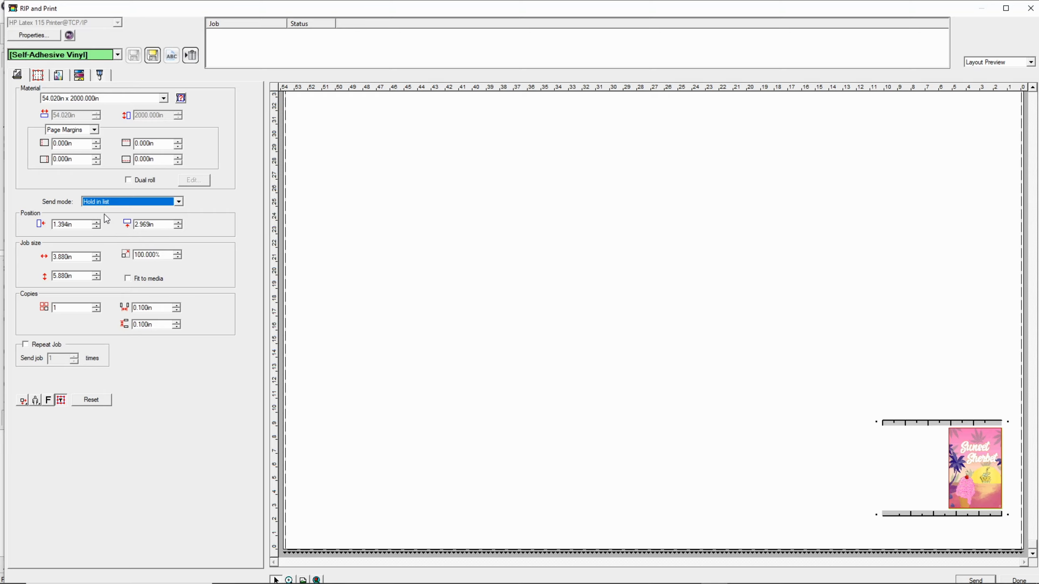
# Step: Set the number of Sunset Sherbet copies in the print layout to 50
pyautogui.doubleClick(66, 307)
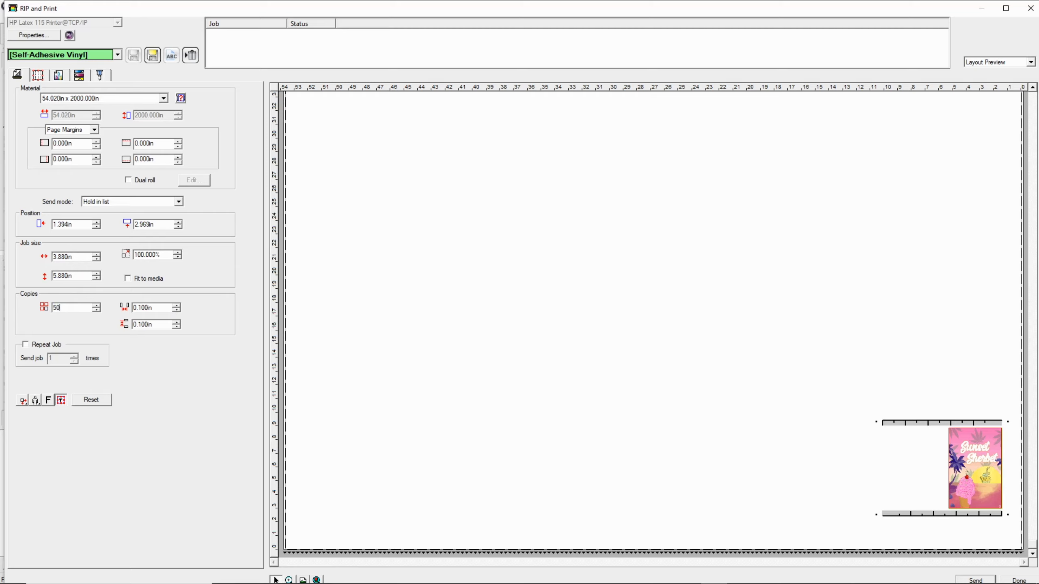
pyautogui.write('50')
pyautogui.press('Return')
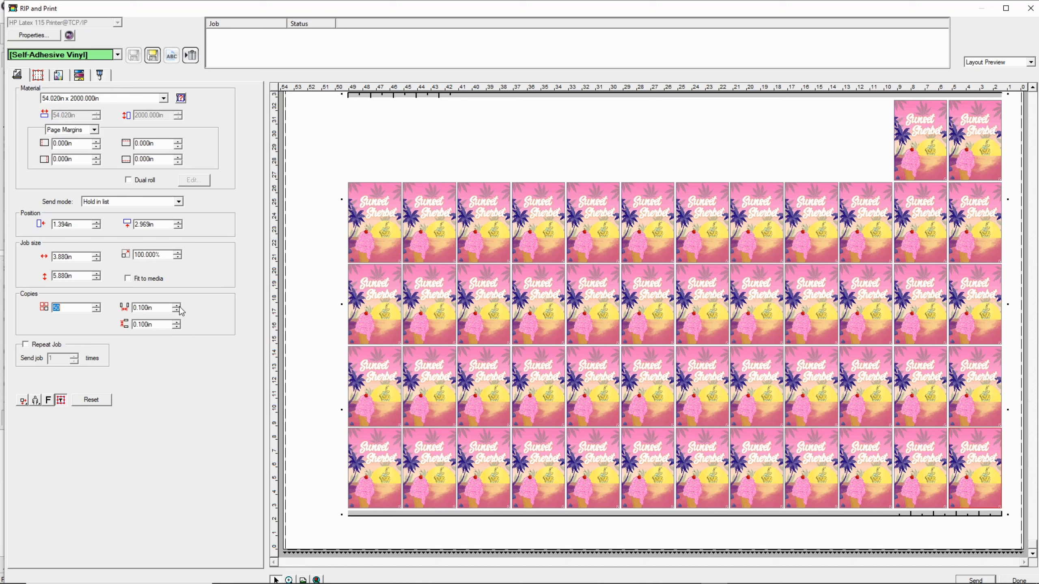
# Step: Try wider gaps between the copies, with 1.000 in horizontal and 0.700 in vertical spacing
pyautogui.moveTo(179, 306); pyautogui.dragTo(180, 307)
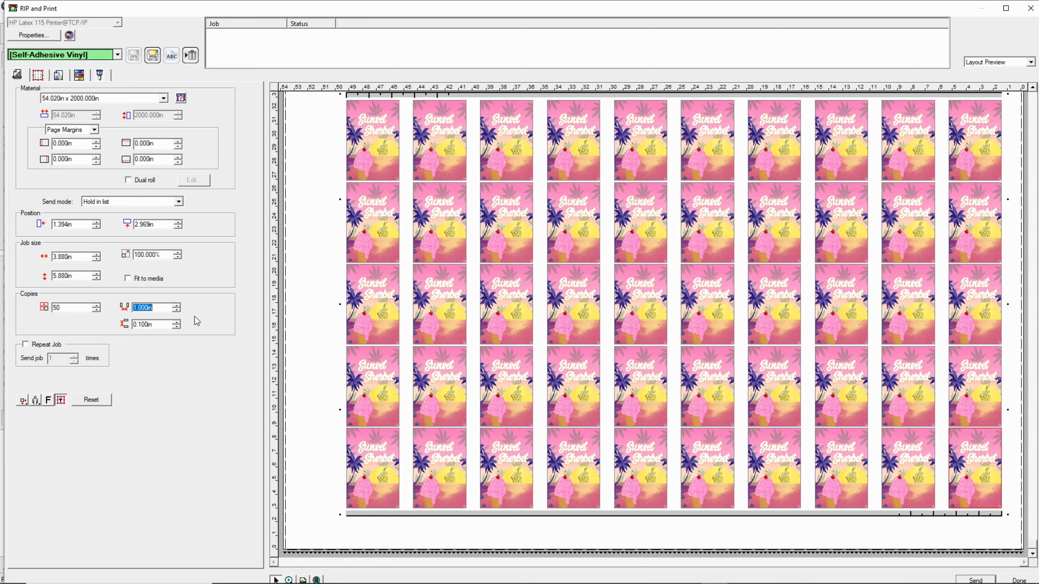
pyautogui.click(176, 323)
pyautogui.click(176, 323)
pyautogui.click(176, 323)
pyautogui.click(176, 323)
pyautogui.click(176, 323)
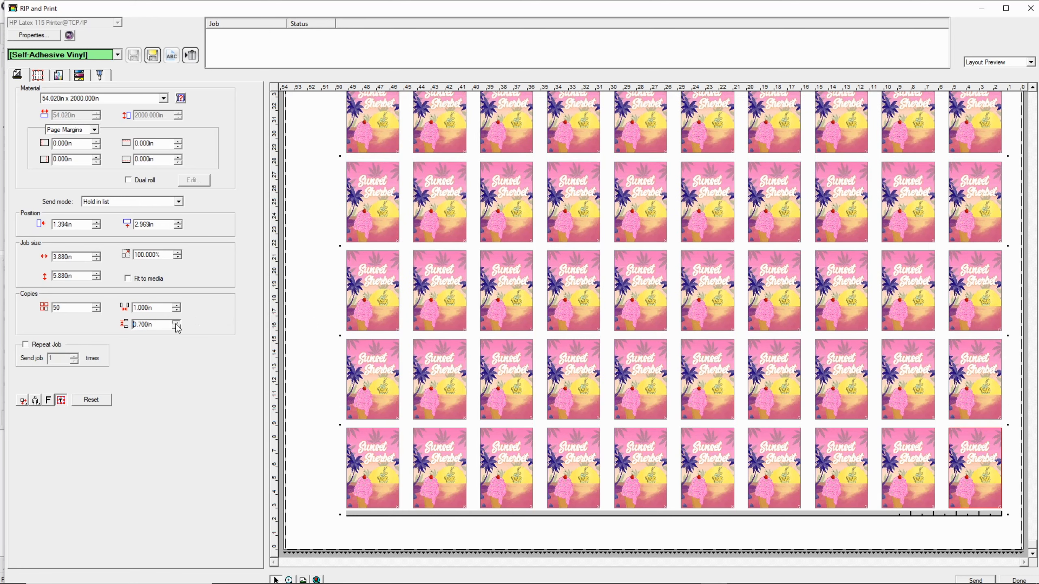
pyautogui.click(176, 323)
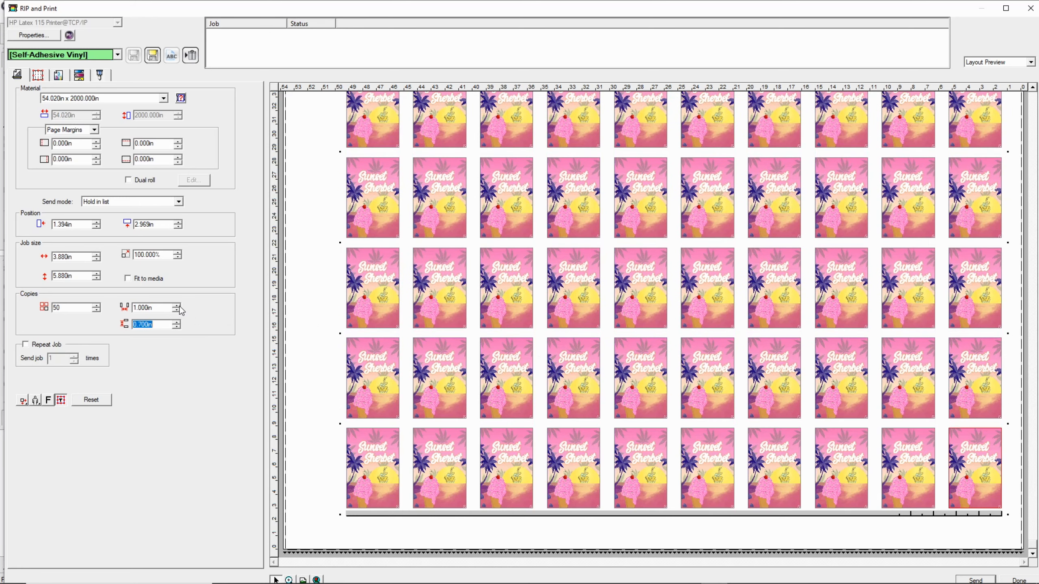
# Step: Reduce the horizontal spacing between the copies to 0.000 in
pyautogui.click(177, 310)
pyautogui.doubleClick(176, 310)
pyautogui.click(176, 310)
pyautogui.click(176, 310)
pyautogui.click(176, 310)
pyautogui.click(176, 310)
pyautogui.click(176, 310)
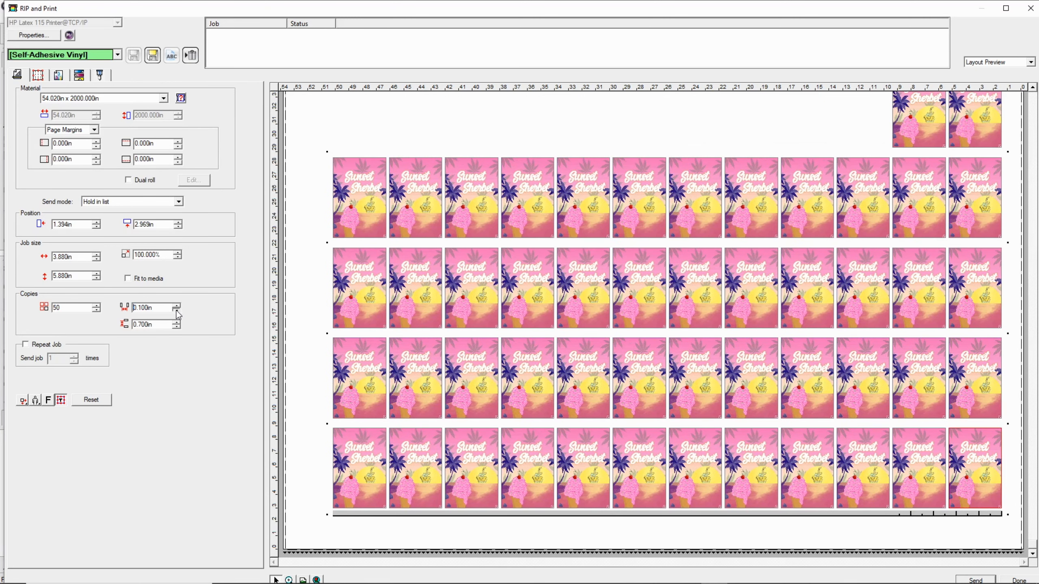
pyautogui.click(175, 310)
pyautogui.click(176, 310)
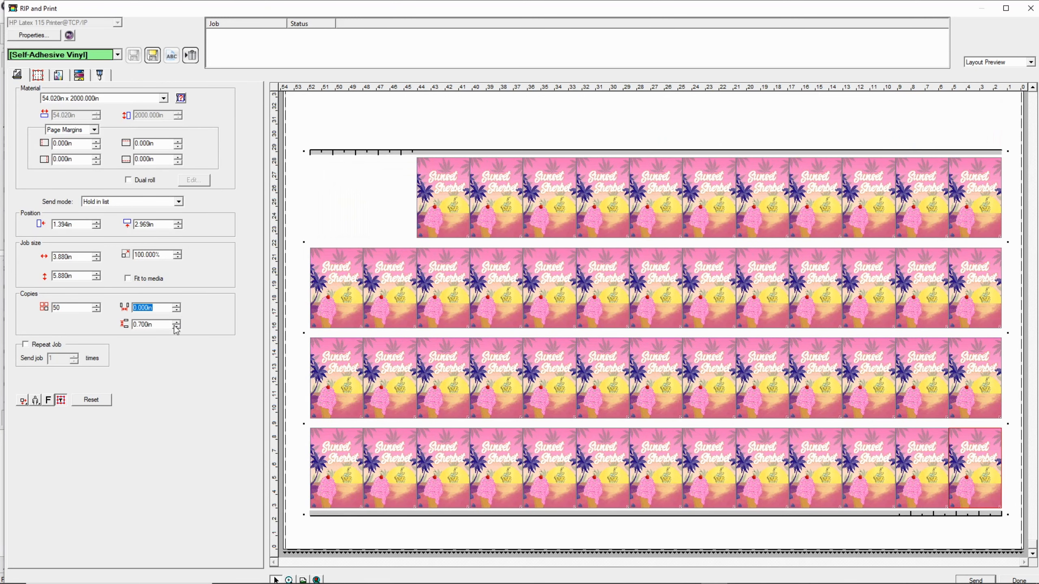
# Step: Set the vertical spacing between the copies to 0.300 in and raise the number of copies to 52
pyautogui.click(176, 327)
pyautogui.click(176, 327)
pyautogui.click(176, 327)
pyautogui.click(176, 327)
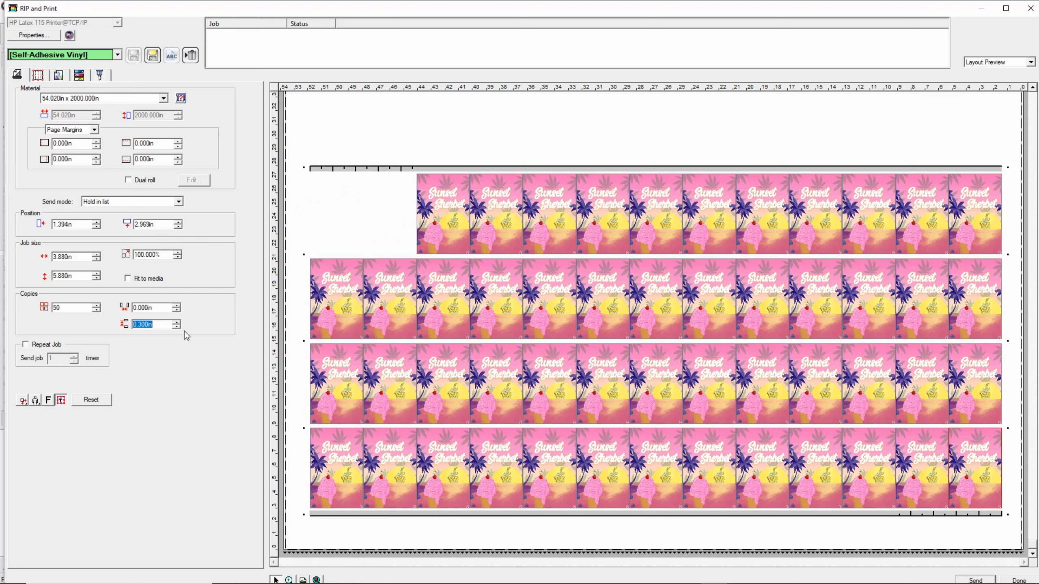
pyautogui.click(96, 305)
pyautogui.click(96, 305)
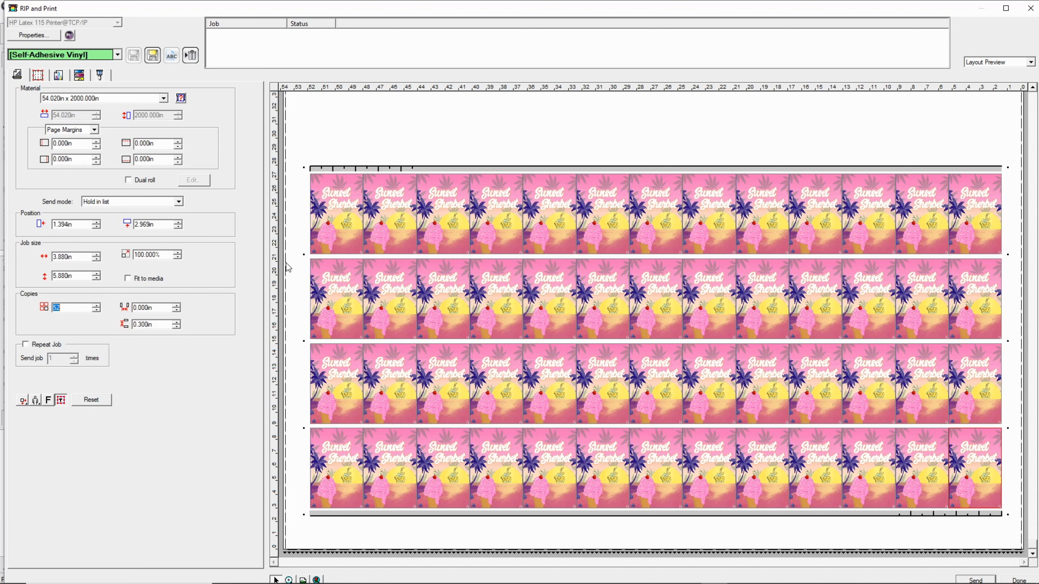
# Step: Set the HP Barcode registration marks to a gray background with the barcode placed only at the bottom
pyautogui.click(101, 74)
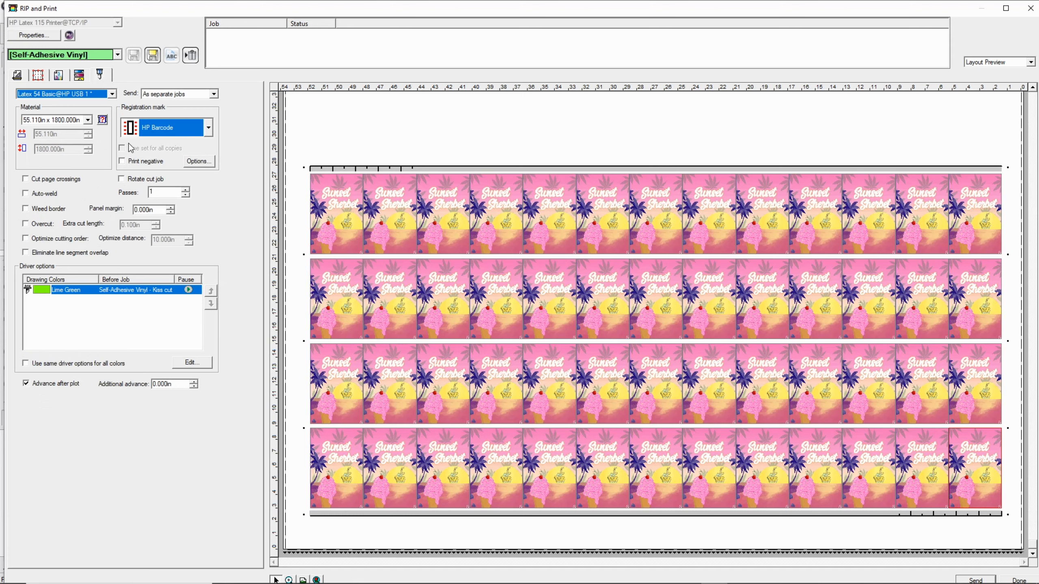
pyautogui.click(198, 161)
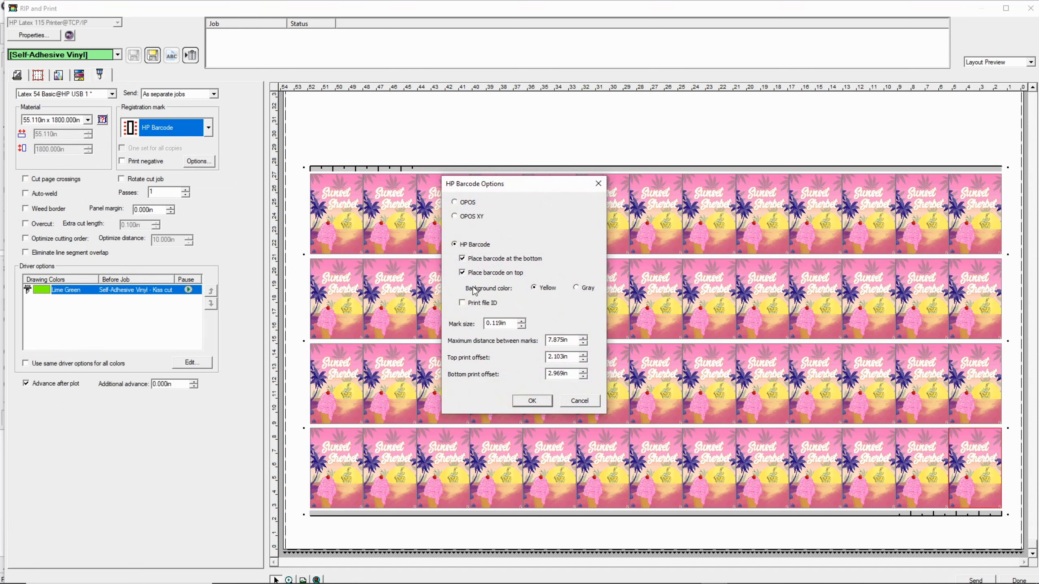
pyautogui.click(576, 287)
pyautogui.click(531, 403)
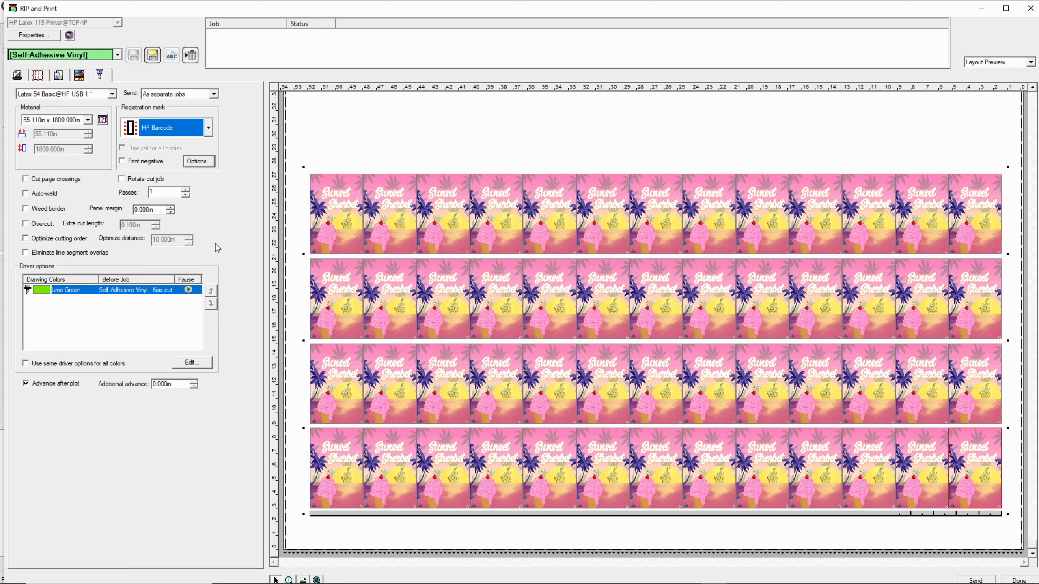
# Step: Set the Lime Green kiss cut to 240 gr pressure and 14 ips speed in the cutter's driver options
pyautogui.doubleClick(97, 293)
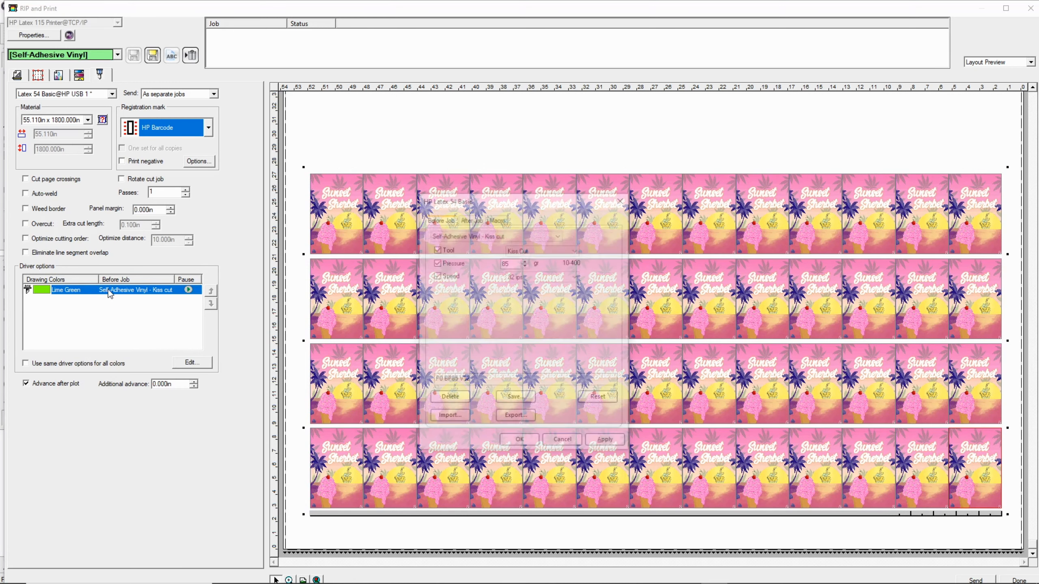
pyautogui.doubleClick(517, 263)
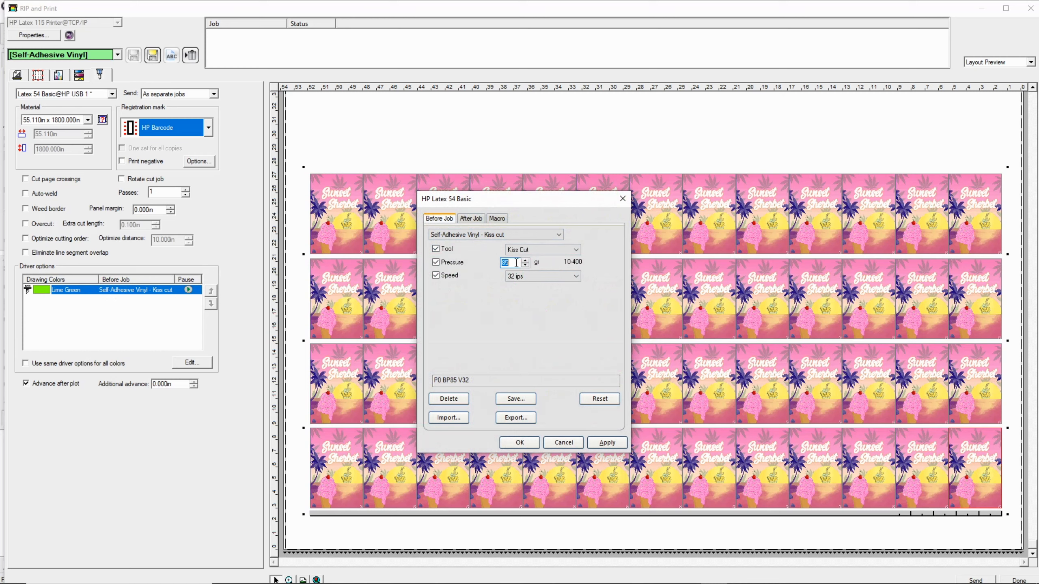
pyautogui.write('240')
pyautogui.click(535, 280)
pyautogui.click(524, 334)
pyautogui.click(531, 277)
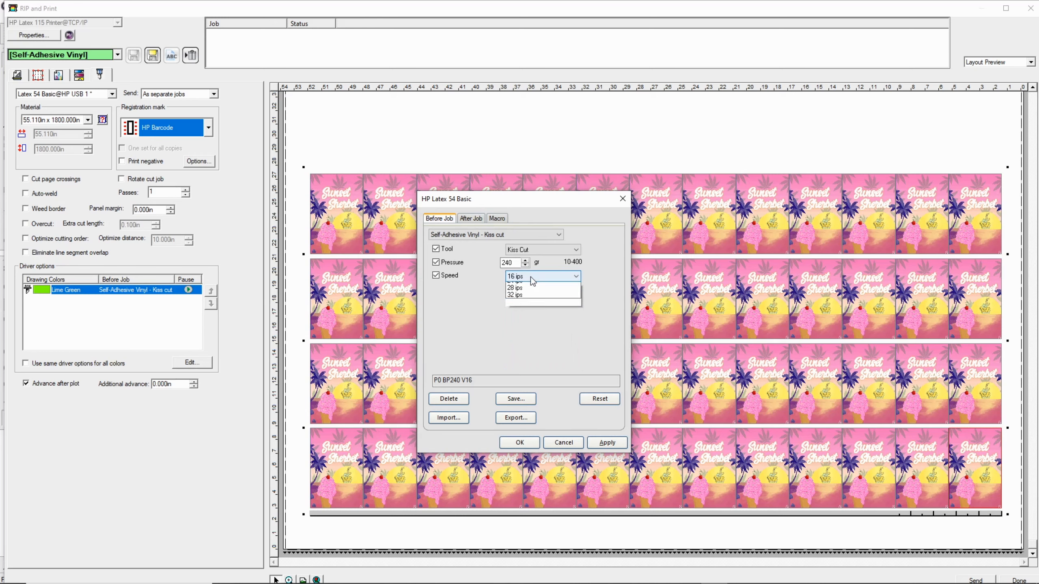
pyautogui.click(526, 329)
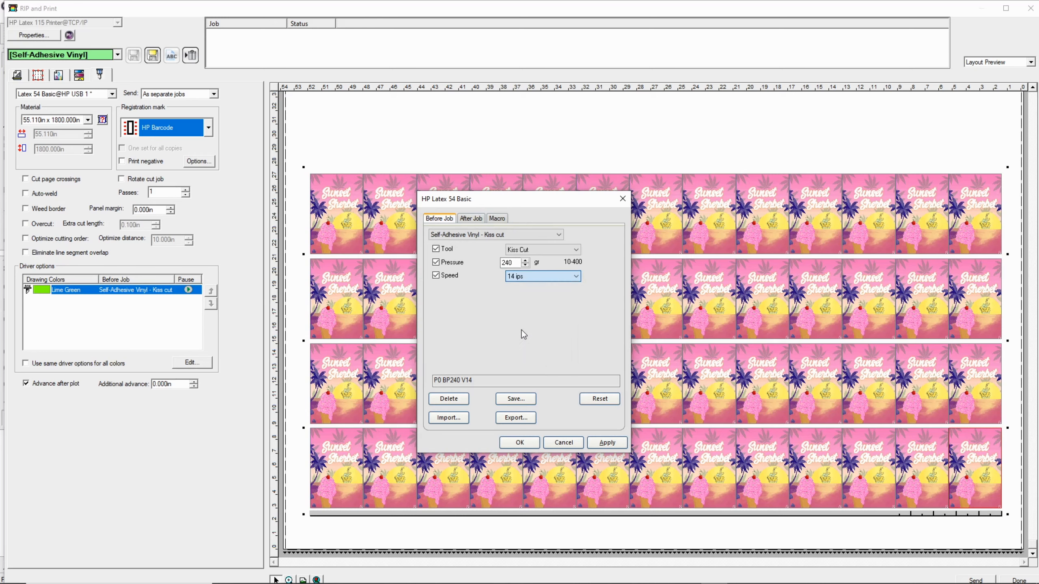
pyautogui.click(603, 443)
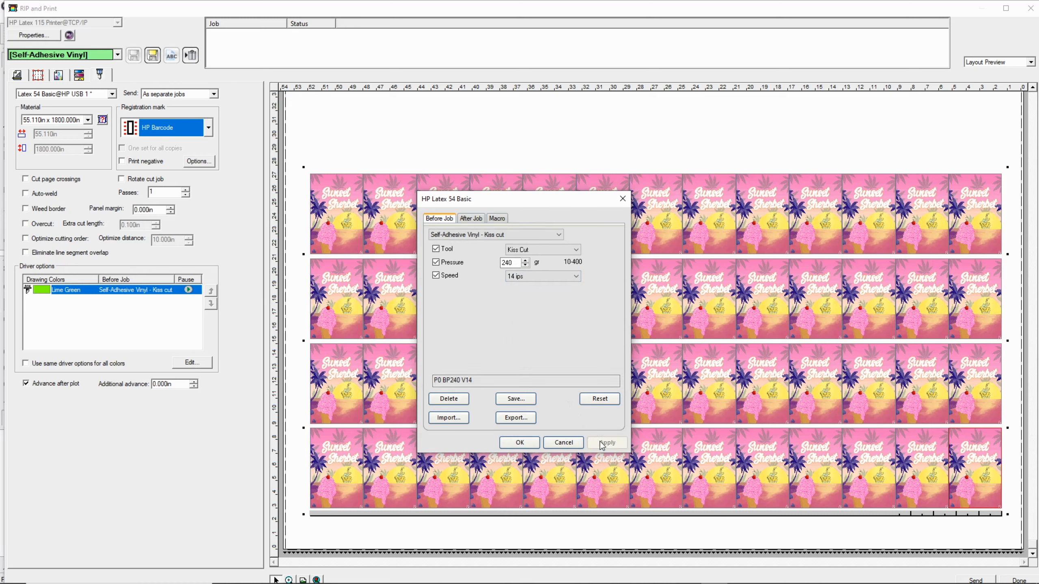
pyautogui.click(520, 443)
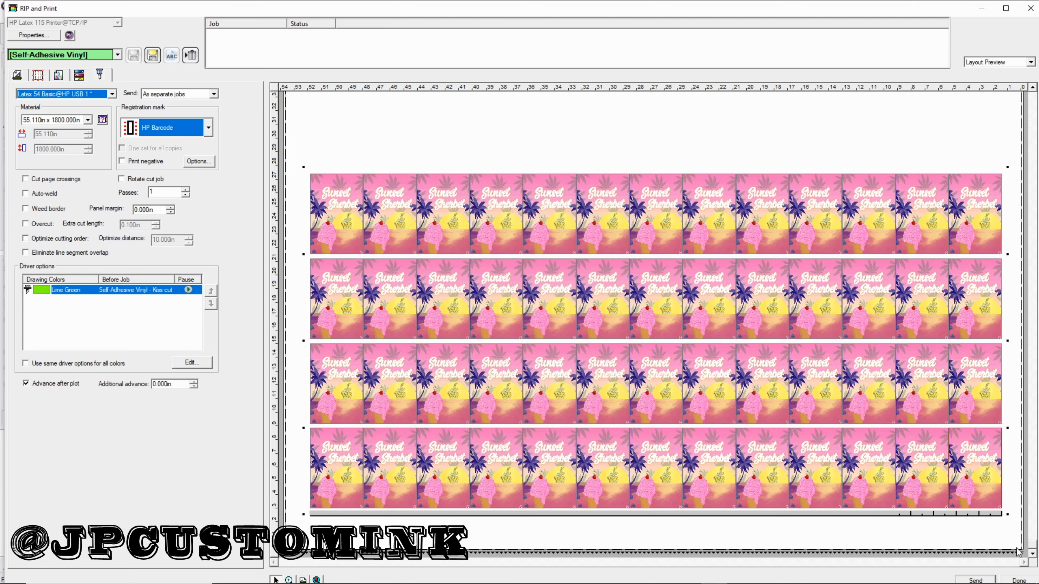
# Step: Check the print material size against the cutter settings and send the print and cut jobs
pyautogui.click(13, 76)
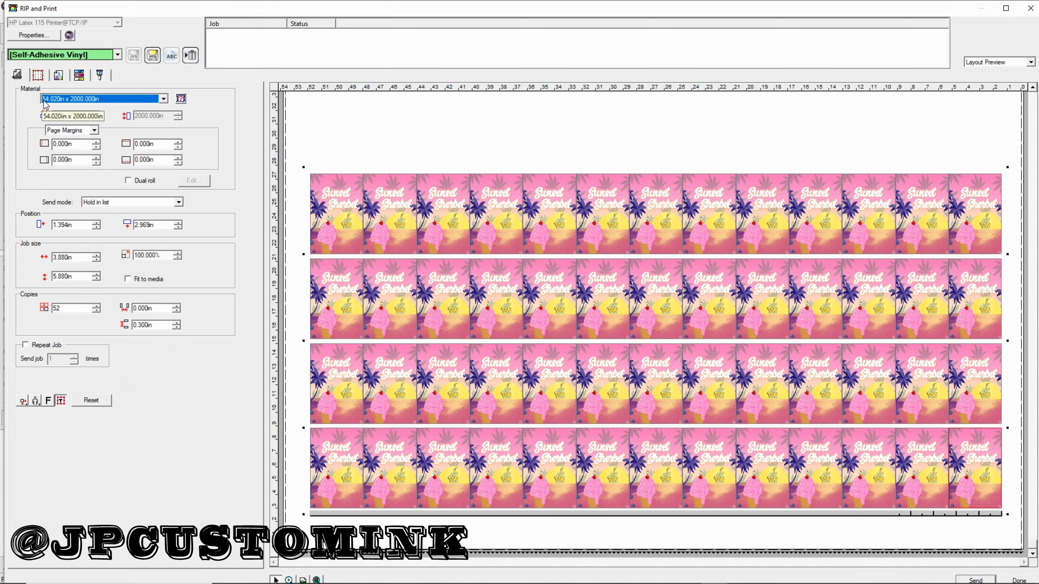
pyautogui.click(104, 76)
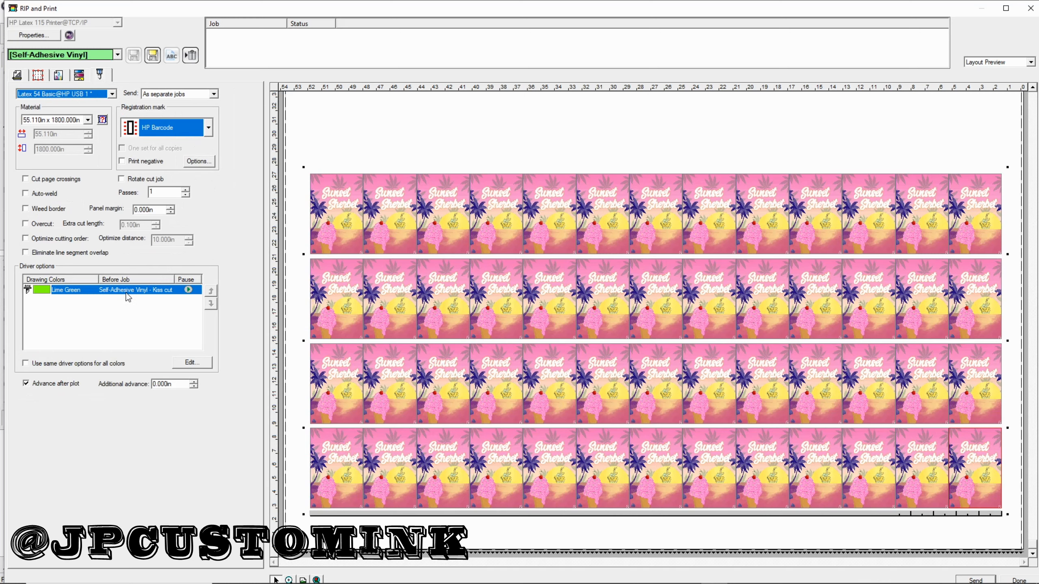
pyautogui.click(975, 580)
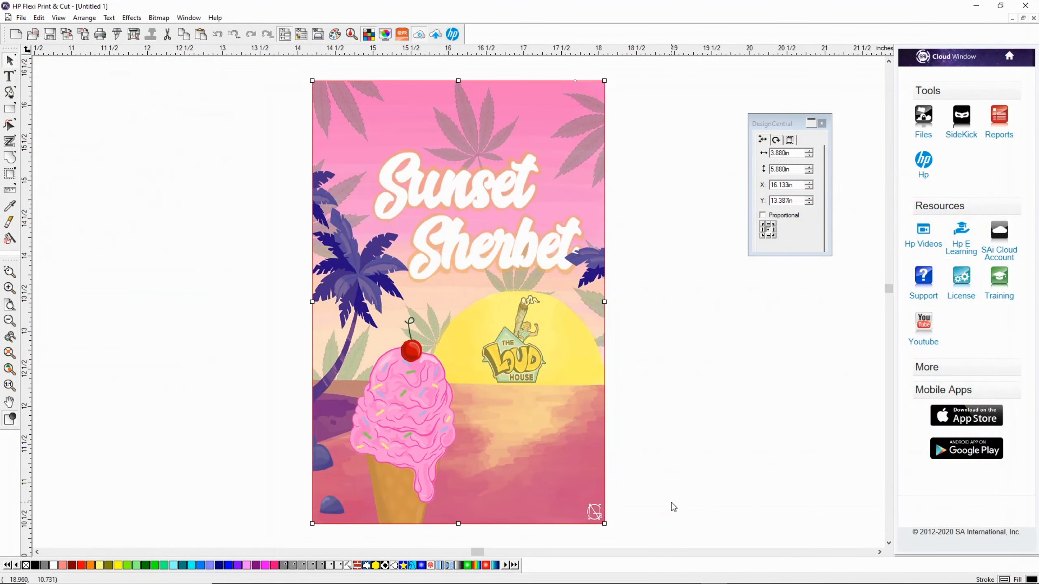
# Step: Switch to Production Manager and check the HP Latex 115 and Latex 54 Basic queues for the held print and cut jobs
pyautogui.moveTo(669, 583)
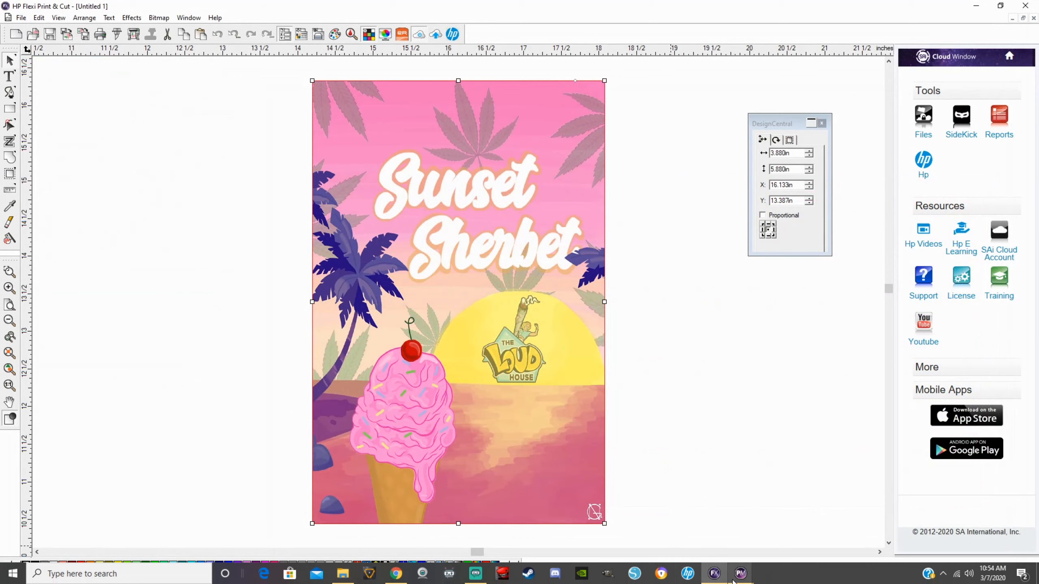
pyautogui.moveTo(741, 580)
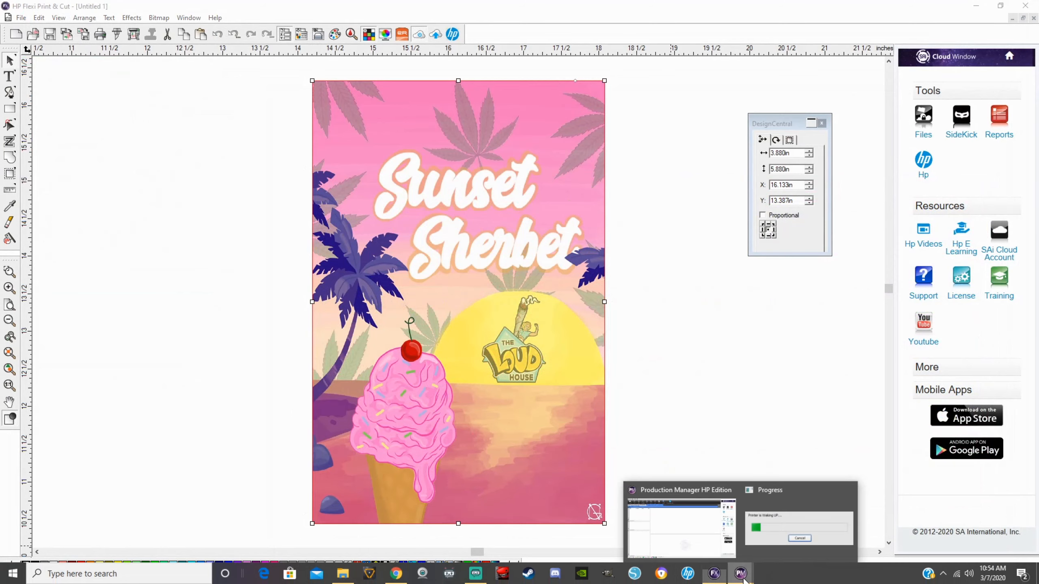
pyautogui.moveTo(774, 531)
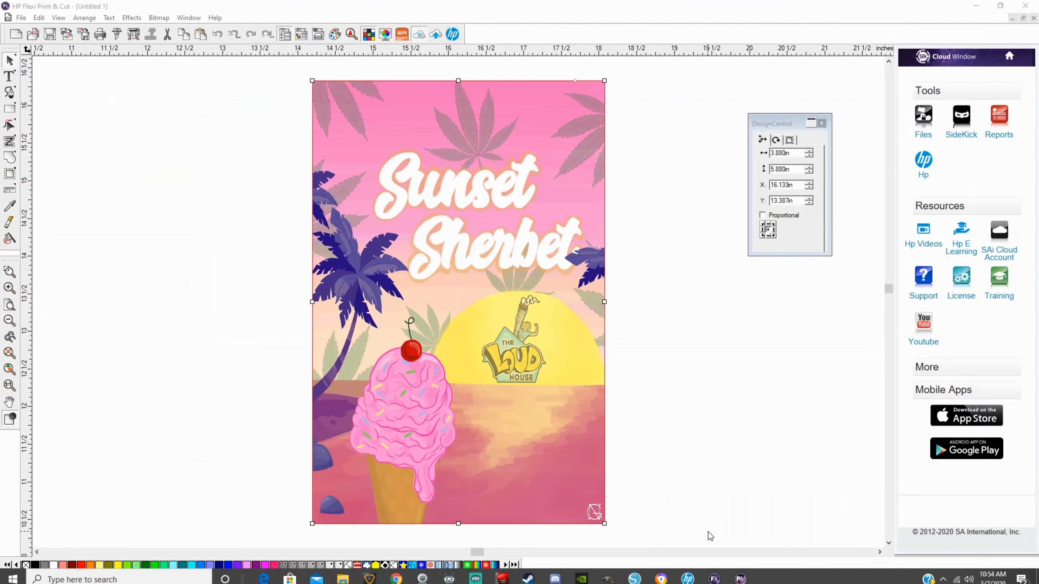
pyautogui.click(709, 532)
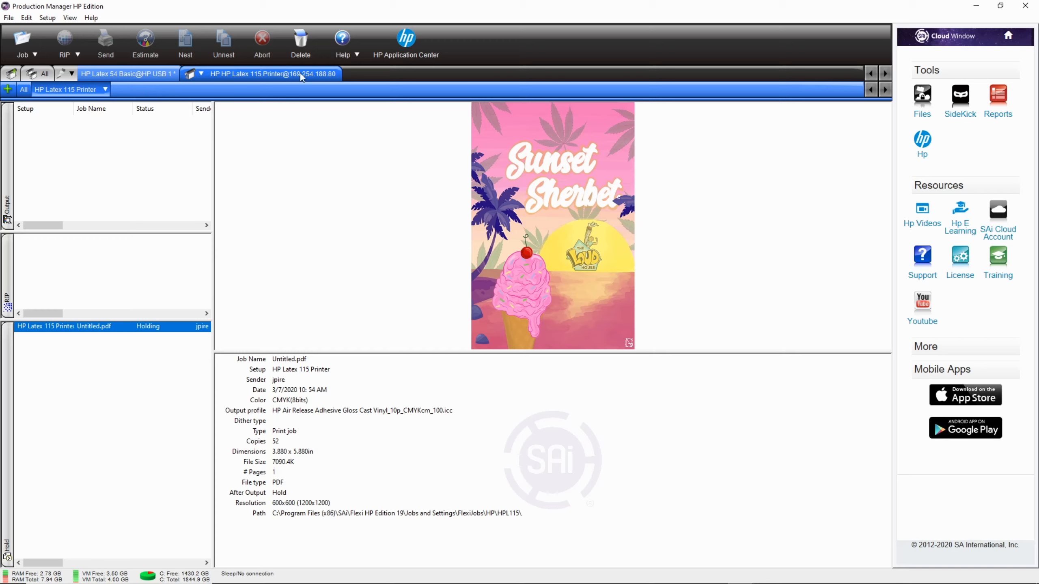
pyautogui.click(109, 73)
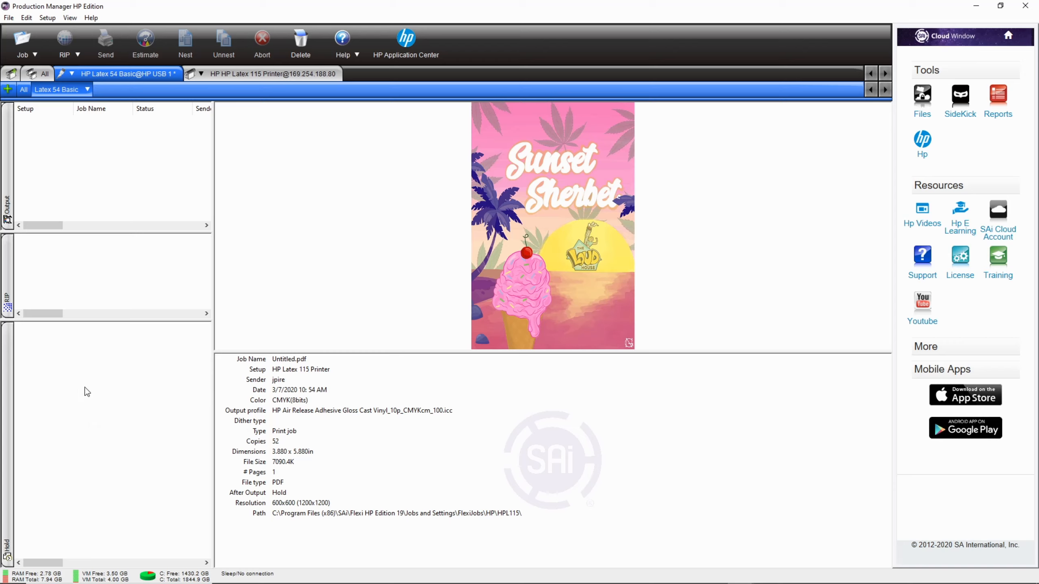
pyautogui.click(261, 74)
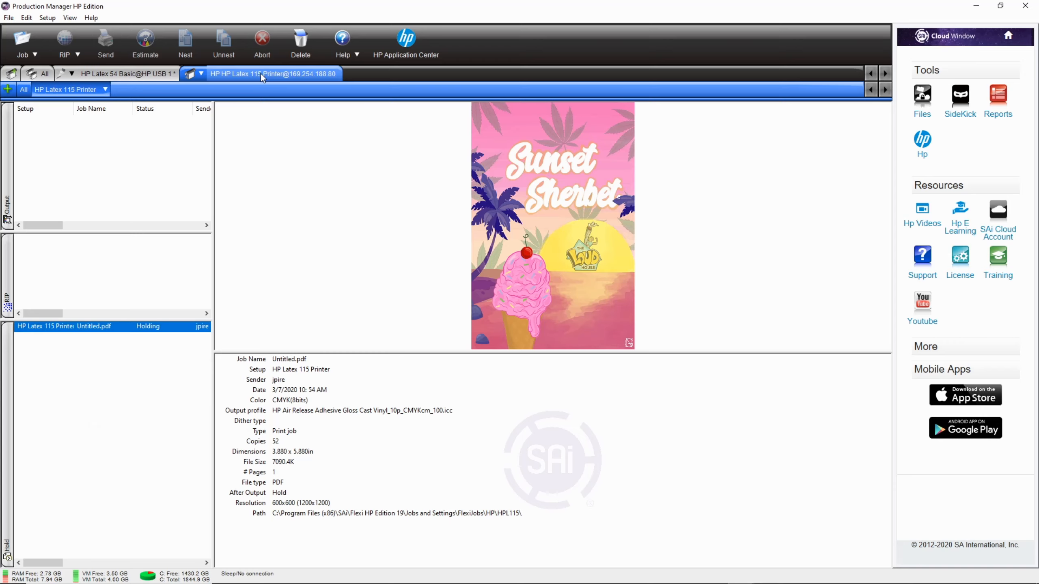
pyautogui.click(128, 78)
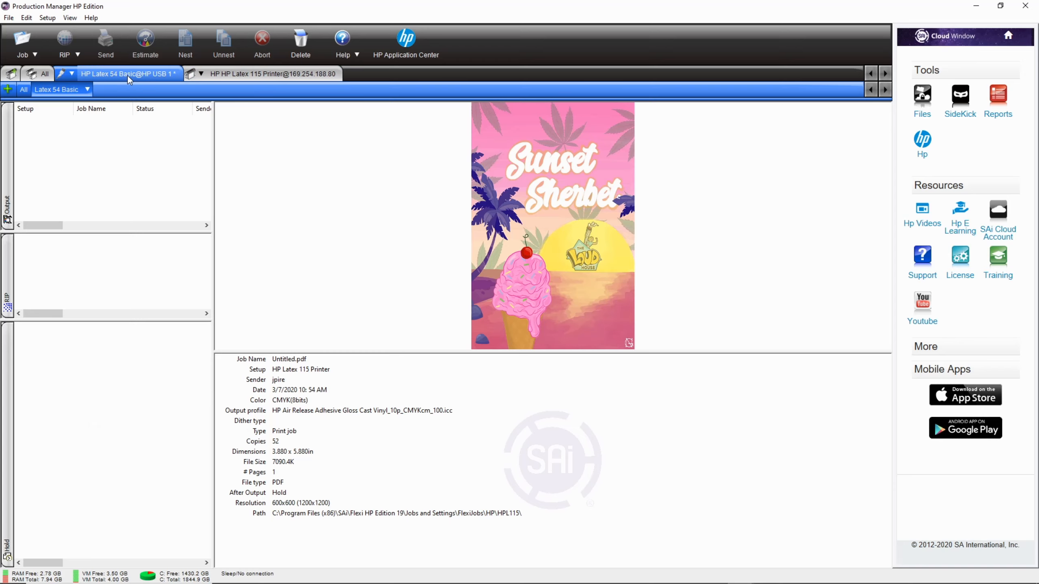
pyautogui.click(265, 76)
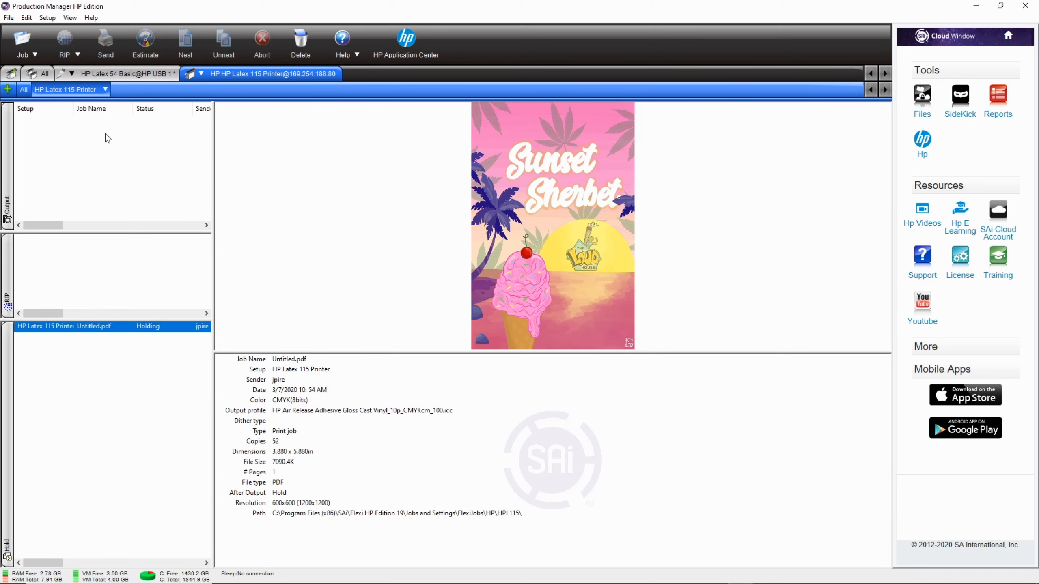
pyautogui.click(117, 76)
pyautogui.click(208, 76)
pyautogui.click(149, 74)
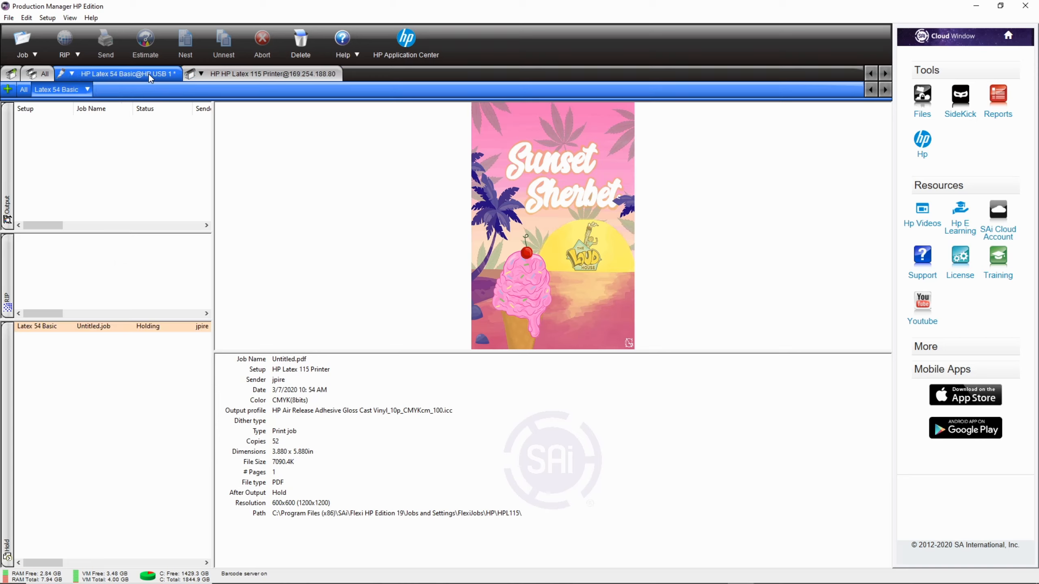
pyautogui.click(119, 328)
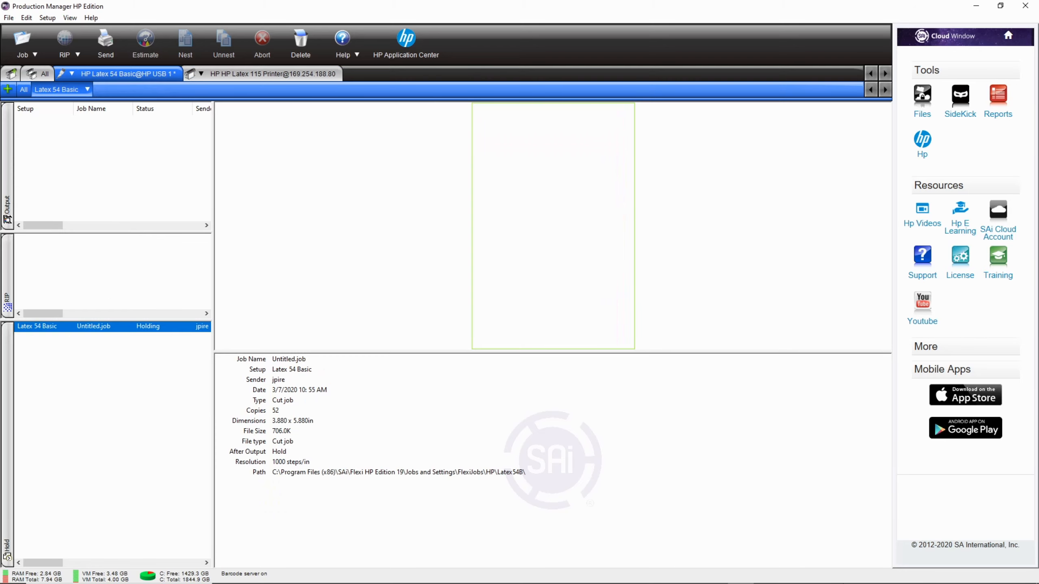
# Step: Switch to HP Flexi Print & Cut, view the Send choices for print and contour jobs, and close the print setup without sending
pyautogui.click(715, 574)
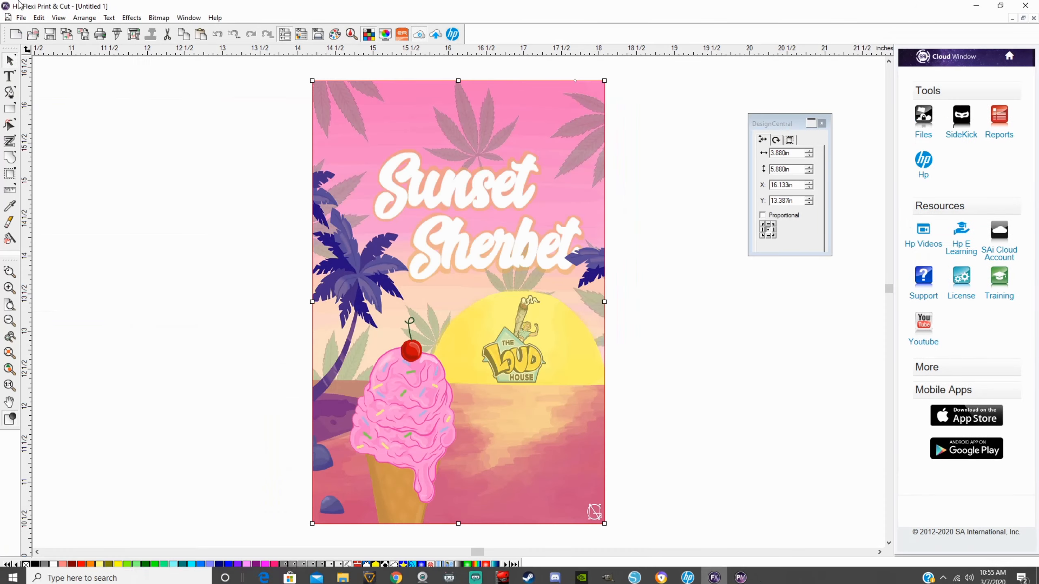
pyautogui.click(134, 34)
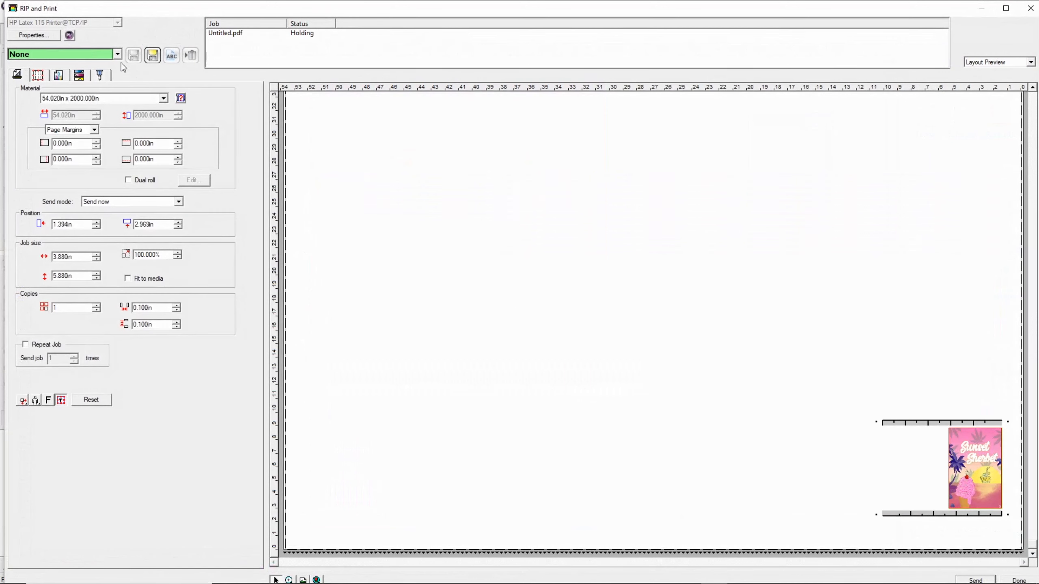
pyautogui.click(102, 78)
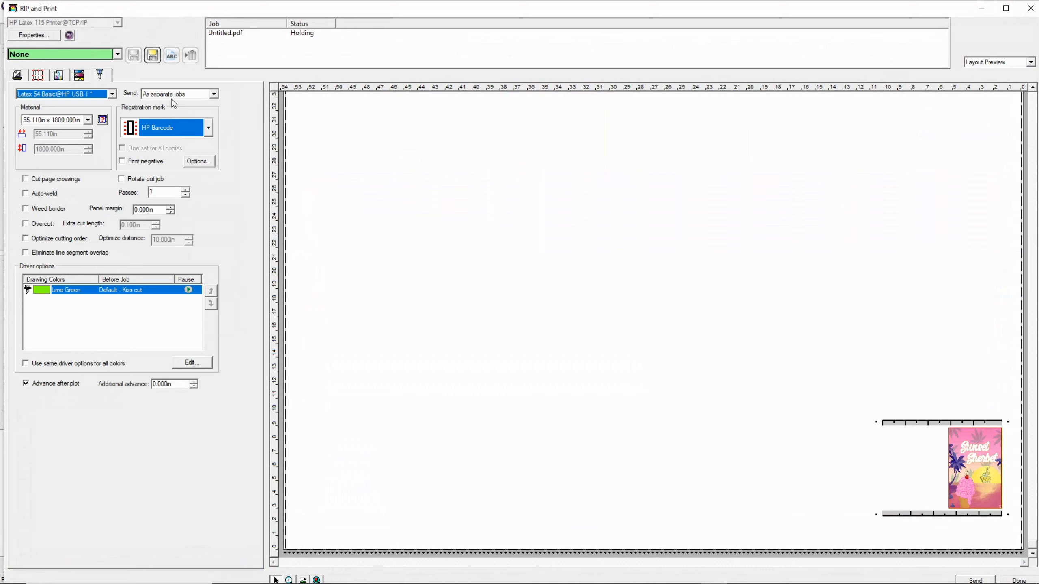
pyautogui.click(214, 94)
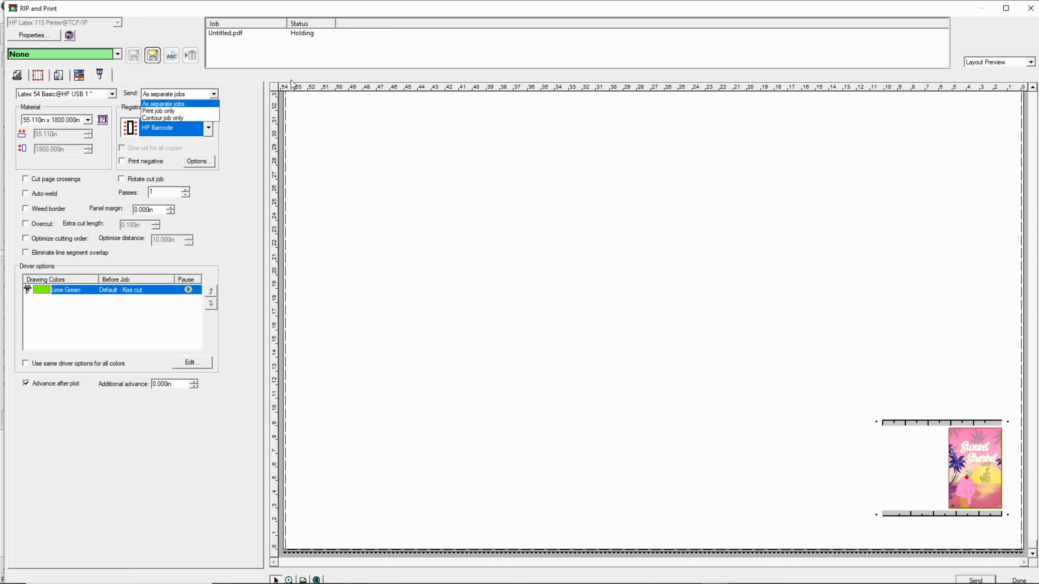
pyautogui.click(270, 78)
pyautogui.click(1029, 8)
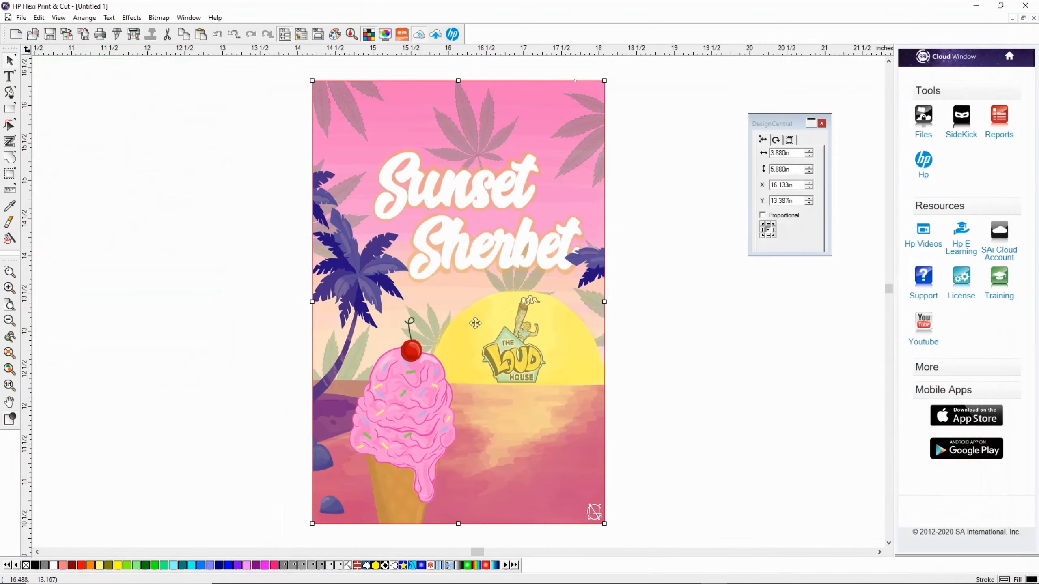
# Step: Switch back to Production Manager, review the held cut job's details, and select Untitled.pdf in the HP Latex 115 queue
pyautogui.click(741, 573)
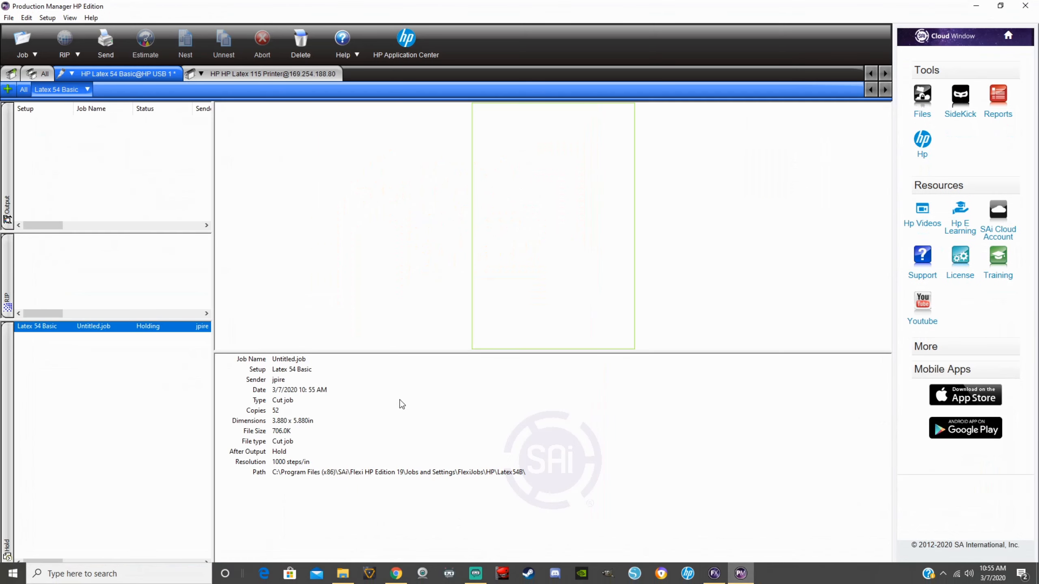
pyautogui.click(253, 76)
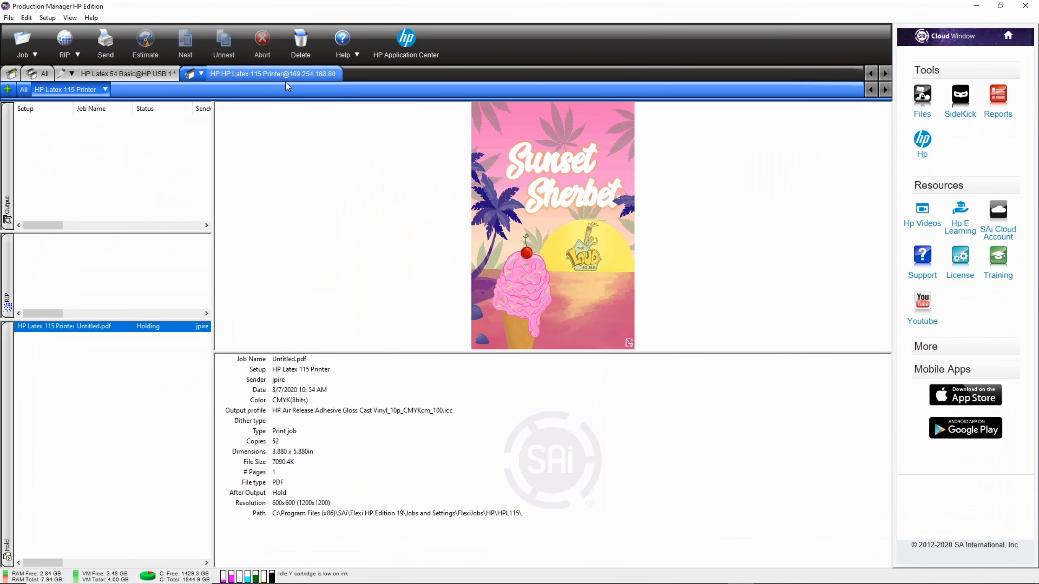
pyautogui.click(135, 76)
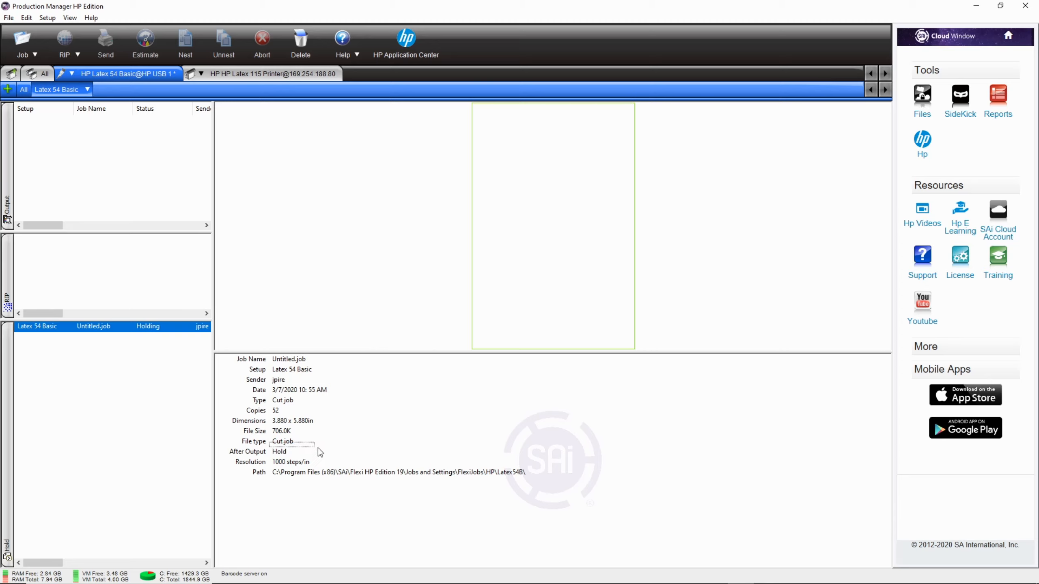
pyautogui.moveTo(307, 441); pyautogui.dragTo(293, 457)
pyautogui.click(249, 69)
pyautogui.click(131, 330)
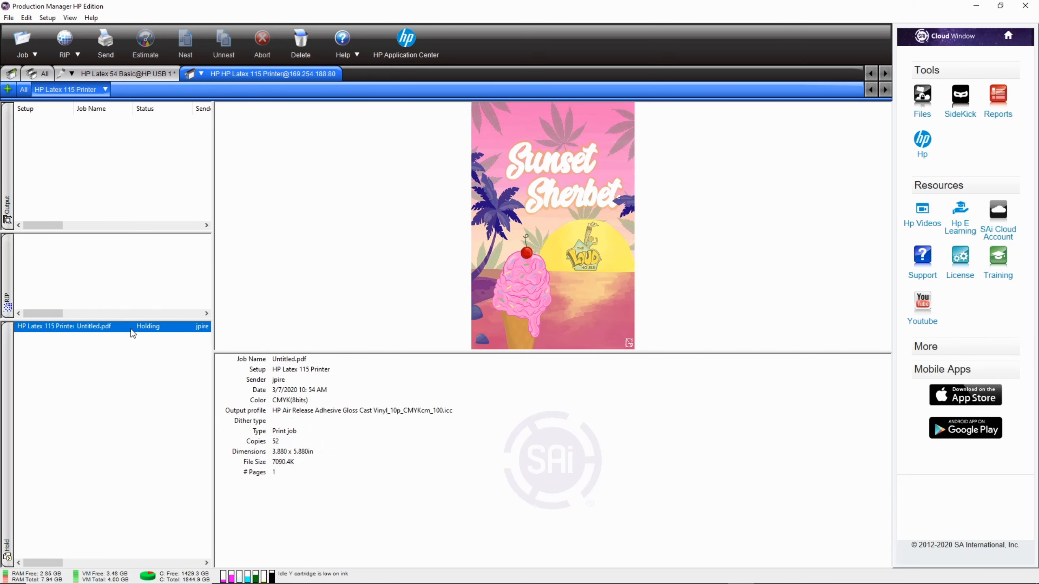